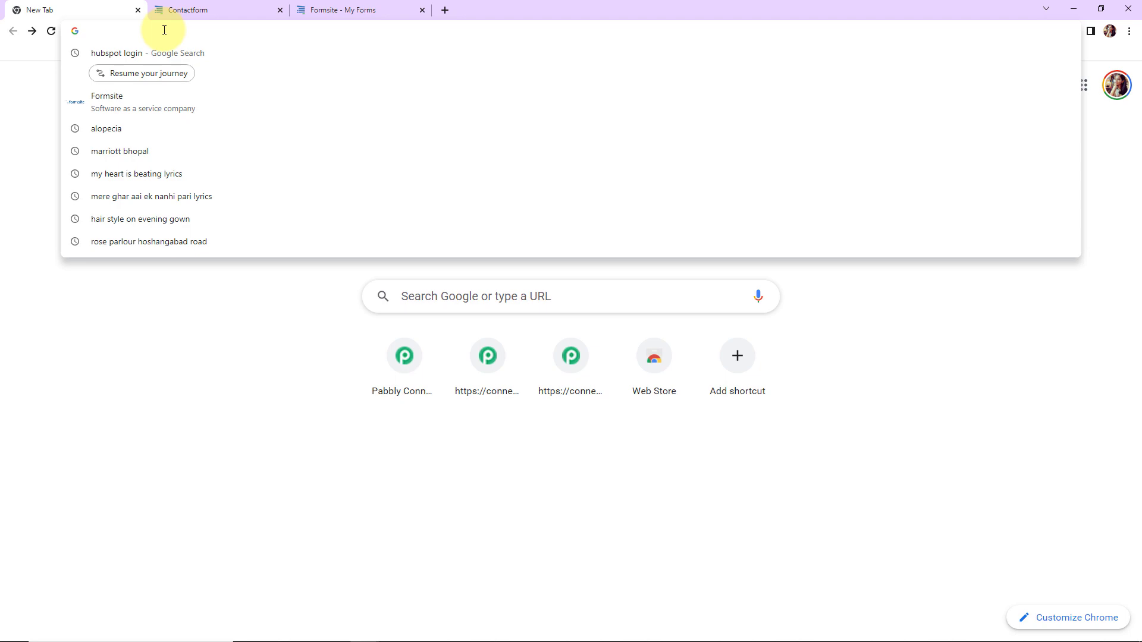
# Load pabbly.com/connect, sign in, and launch Pabbly Connect from the All Apps page
pyautogui.write('pa')
pyautogui.press('Return')
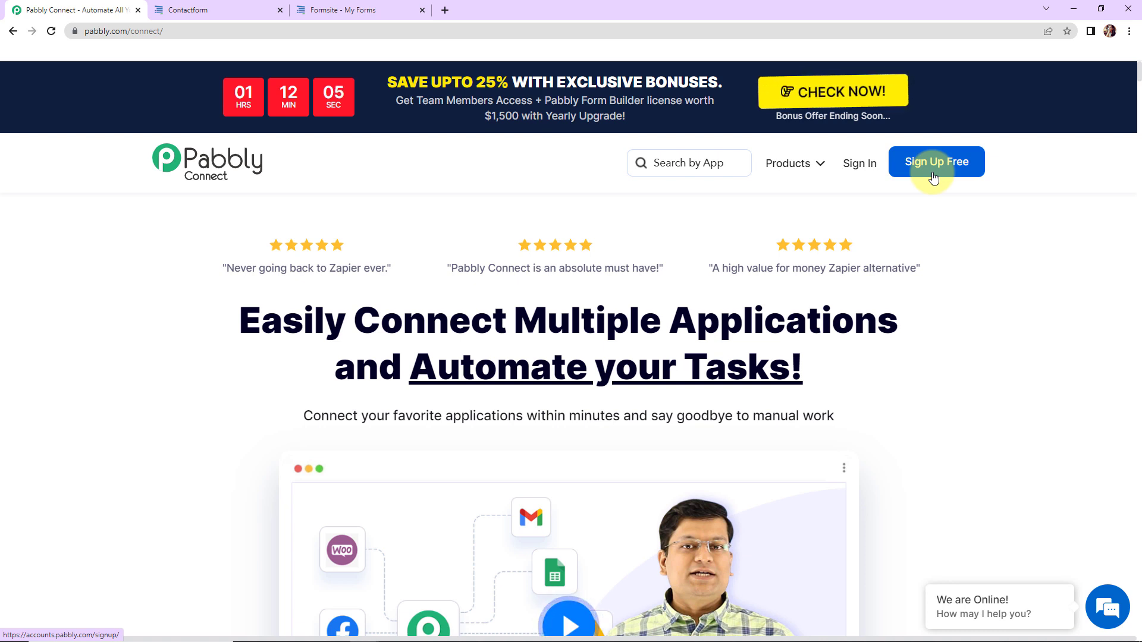
pyautogui.click(859, 164)
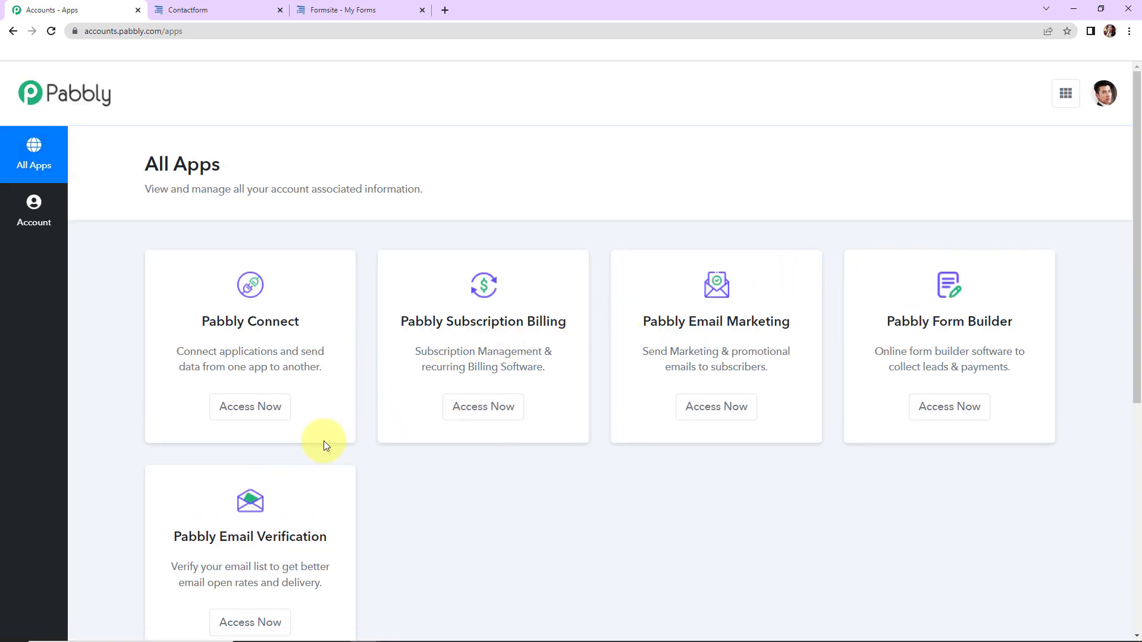
pyautogui.click(248, 413)
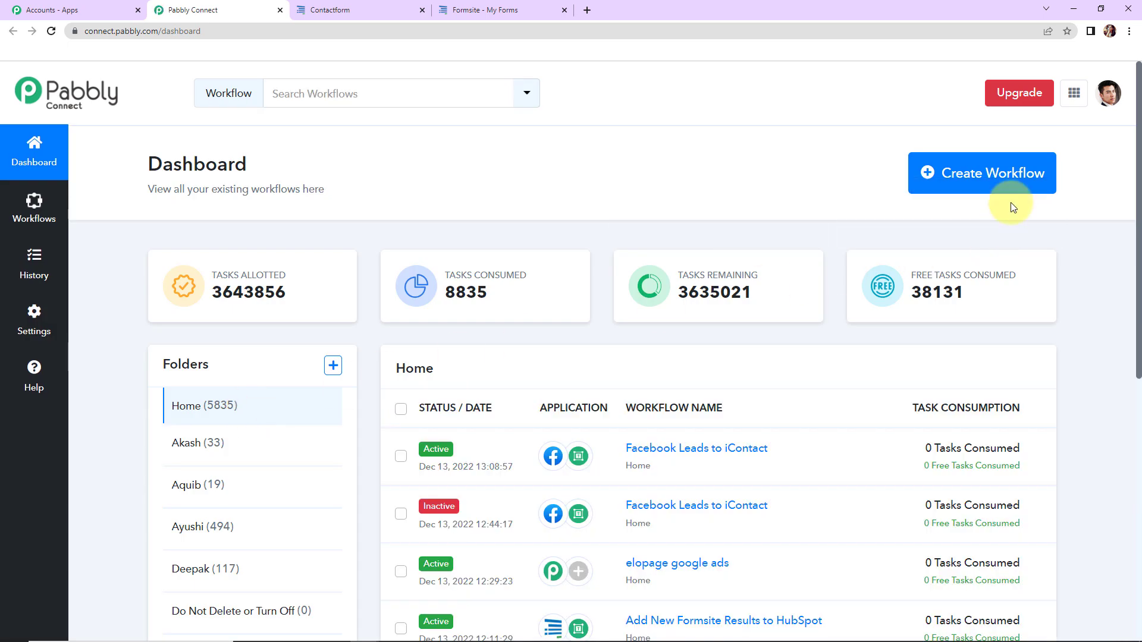
# Paste 'Add Formsite Form Entries to Google Sheets' as the new workflow's name and create it
pyautogui.click(993, 178)
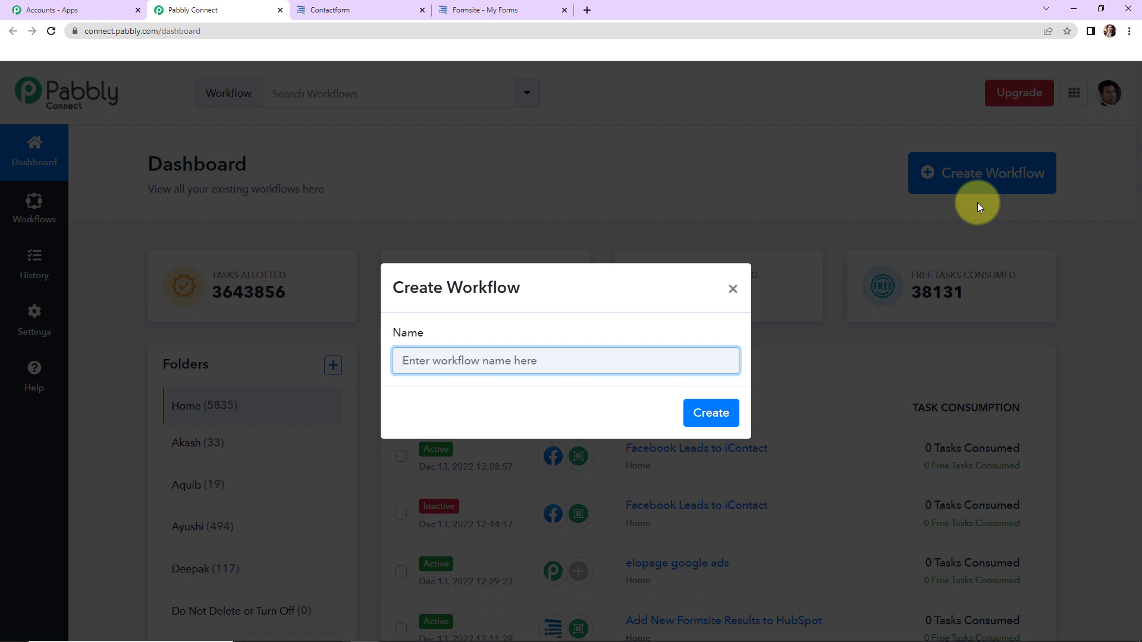
pyautogui.write('Add Formsite Form Entries to Google Sheets')
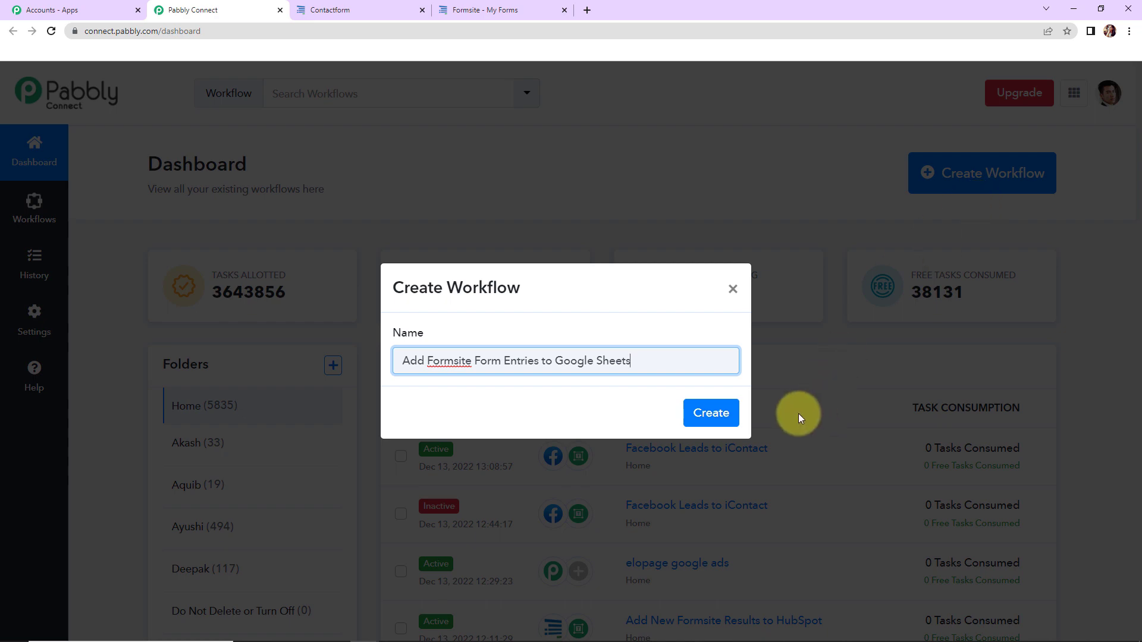
pyautogui.click(714, 413)
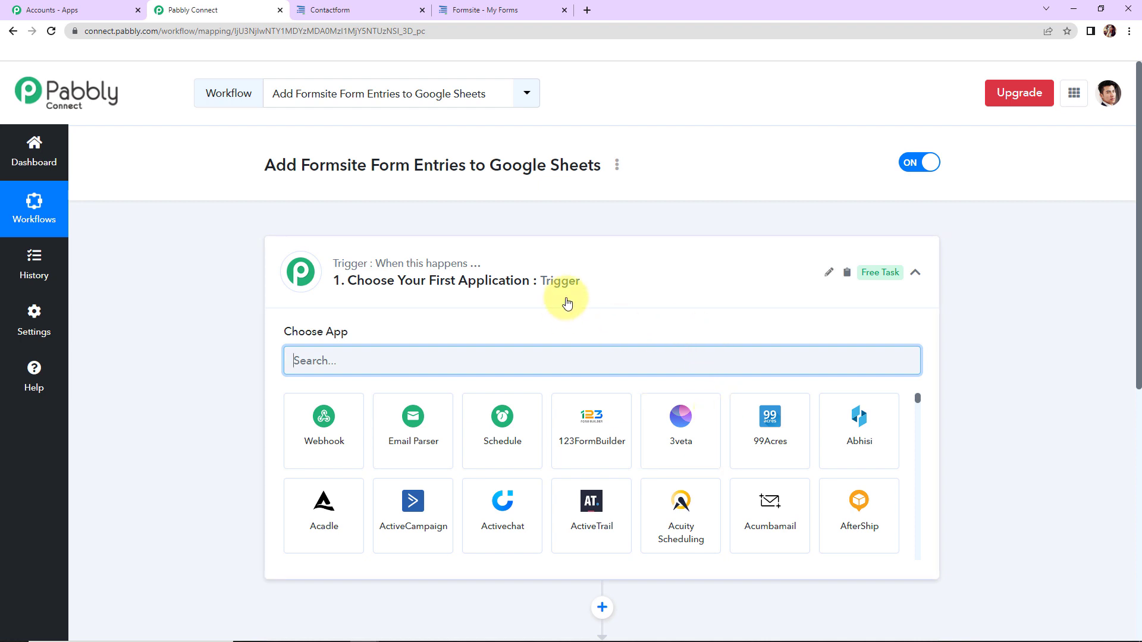
# Search 'Form', pick Formsite as the trigger app, and list its trigger events
pyautogui.scroll(-3, 565, 301)
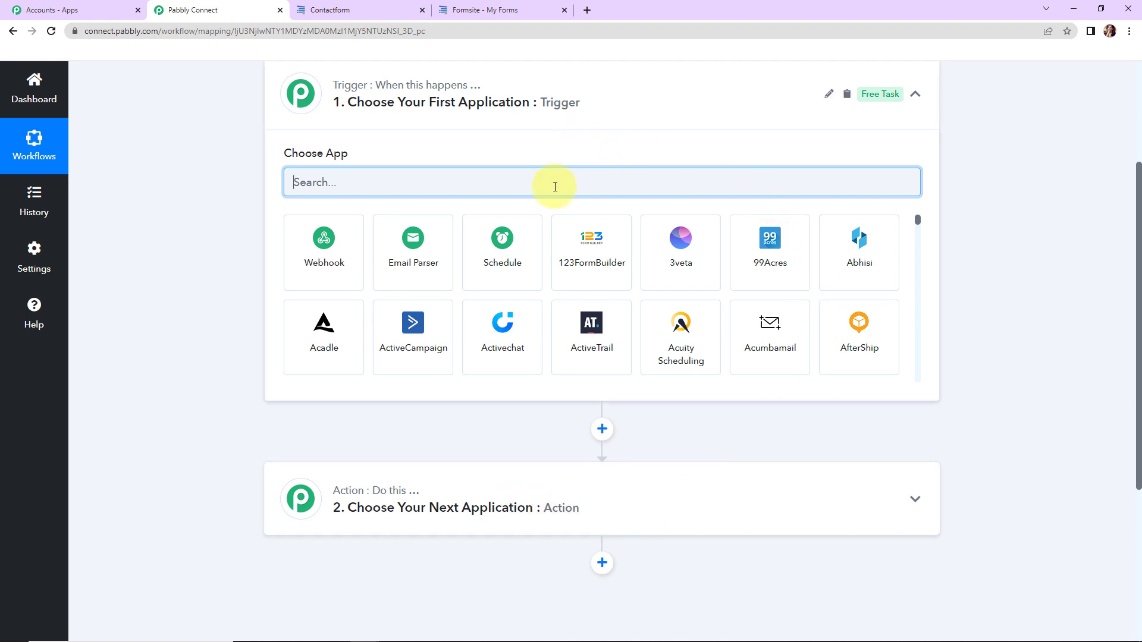
pyautogui.write('Form')
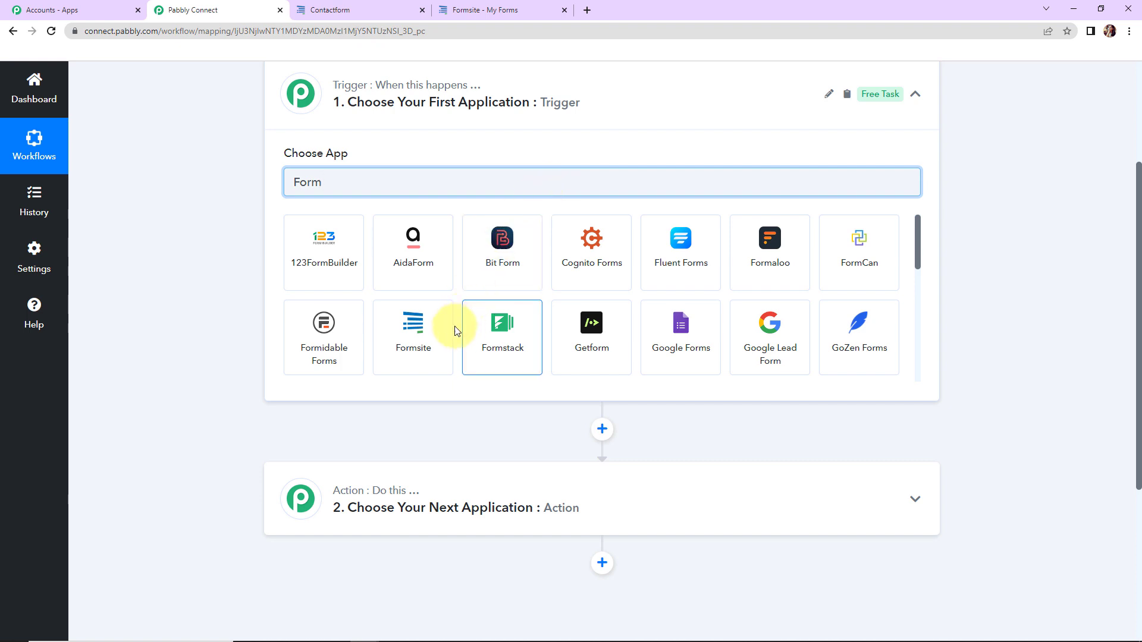
pyautogui.click(417, 342)
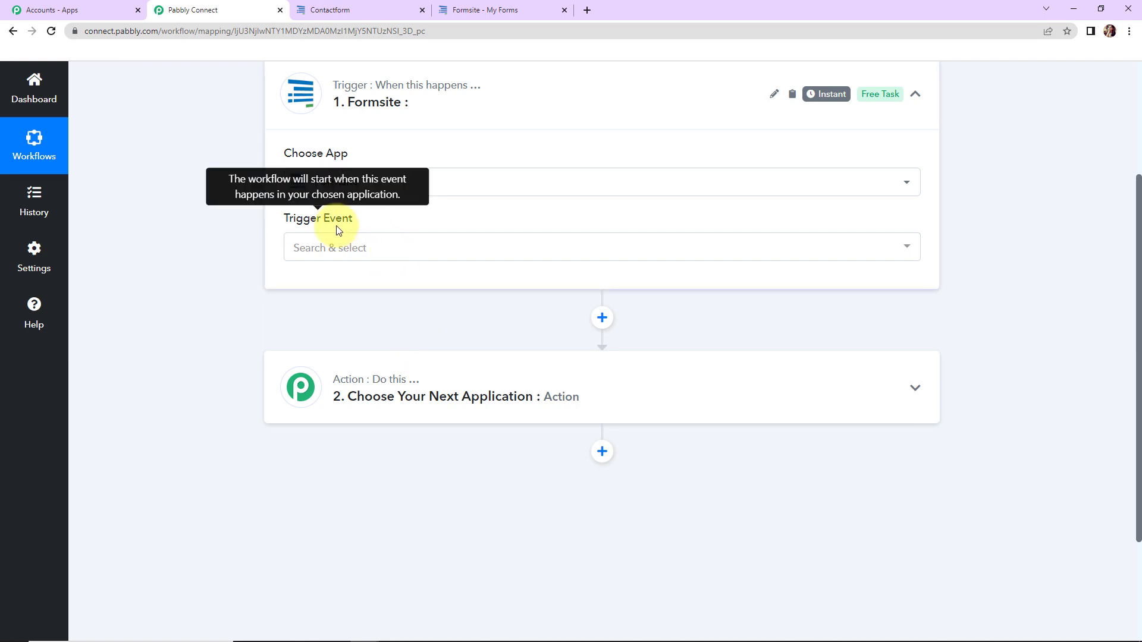
pyautogui.click(318, 248)
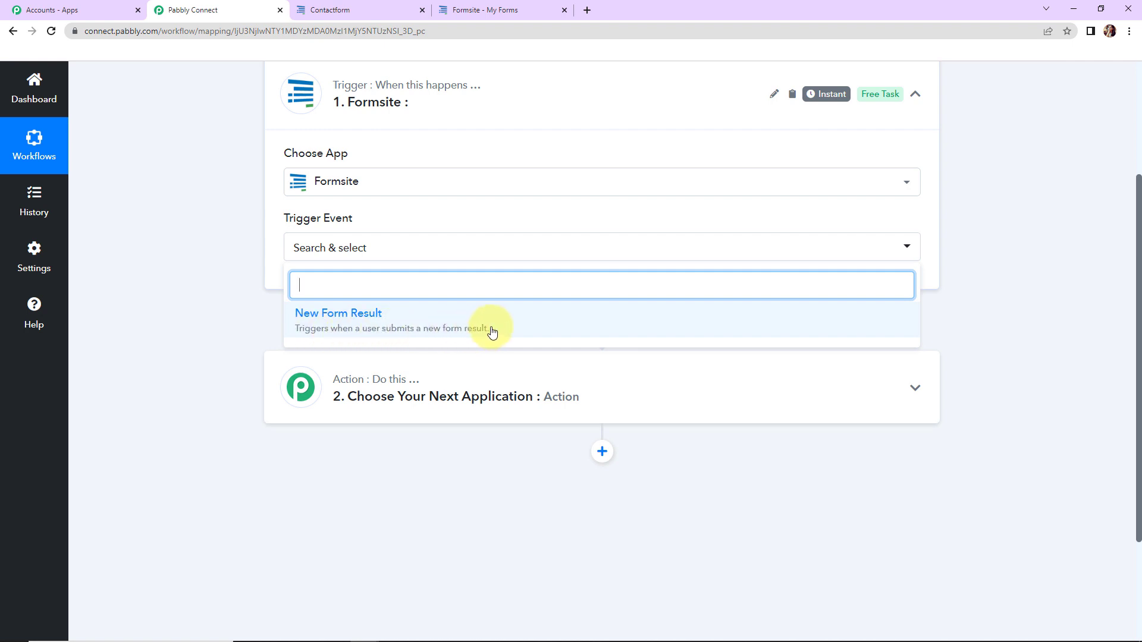
# Set New Form Result as the trigger event, copy the webhook URL, and start capturing a response
pyautogui.click(366, 320)
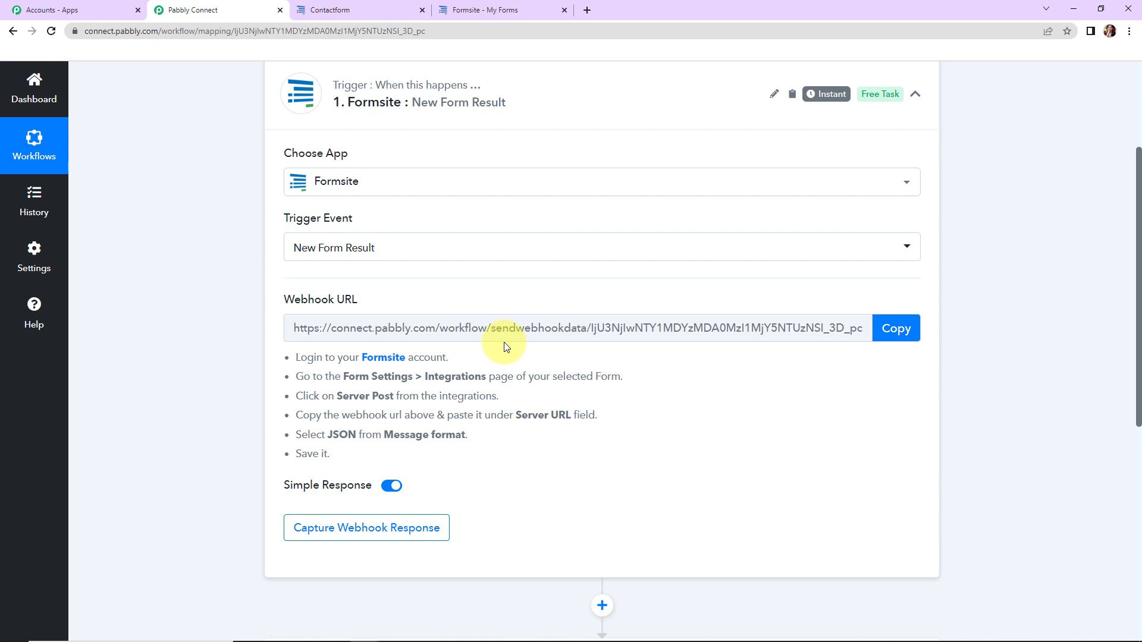
pyautogui.moveTo(289, 300)
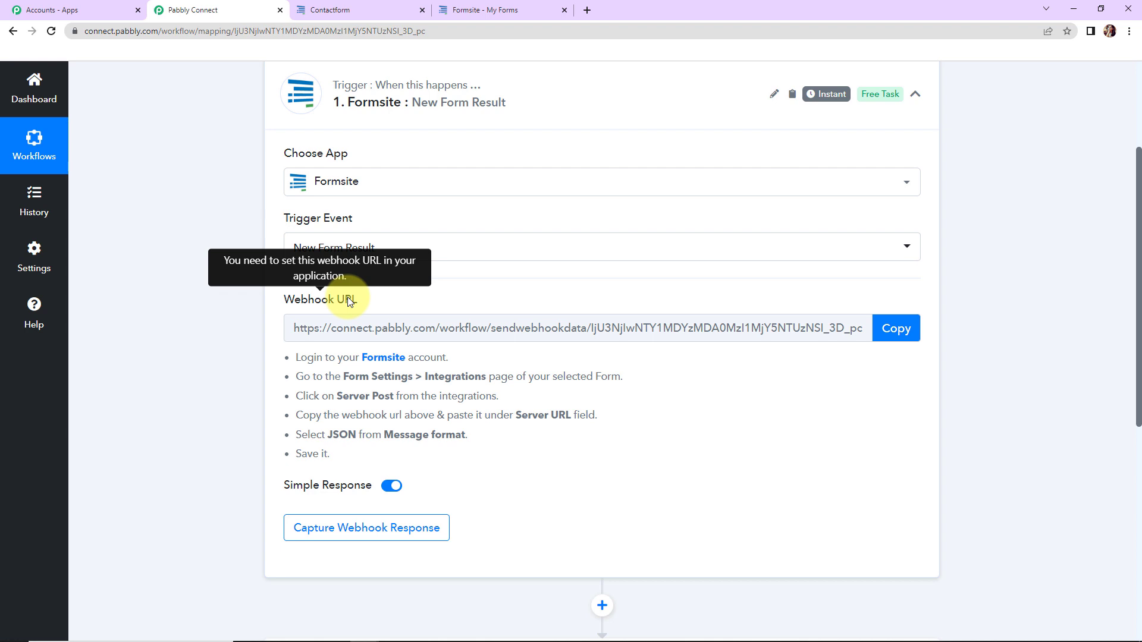
pyautogui.click(896, 328)
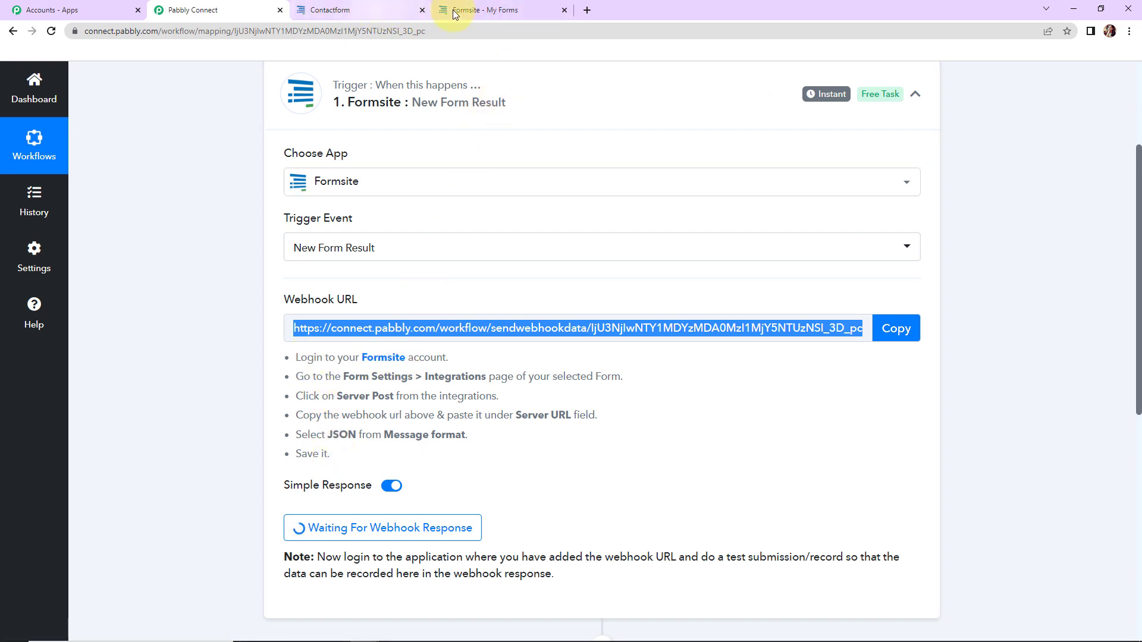
pyautogui.click(473, 15)
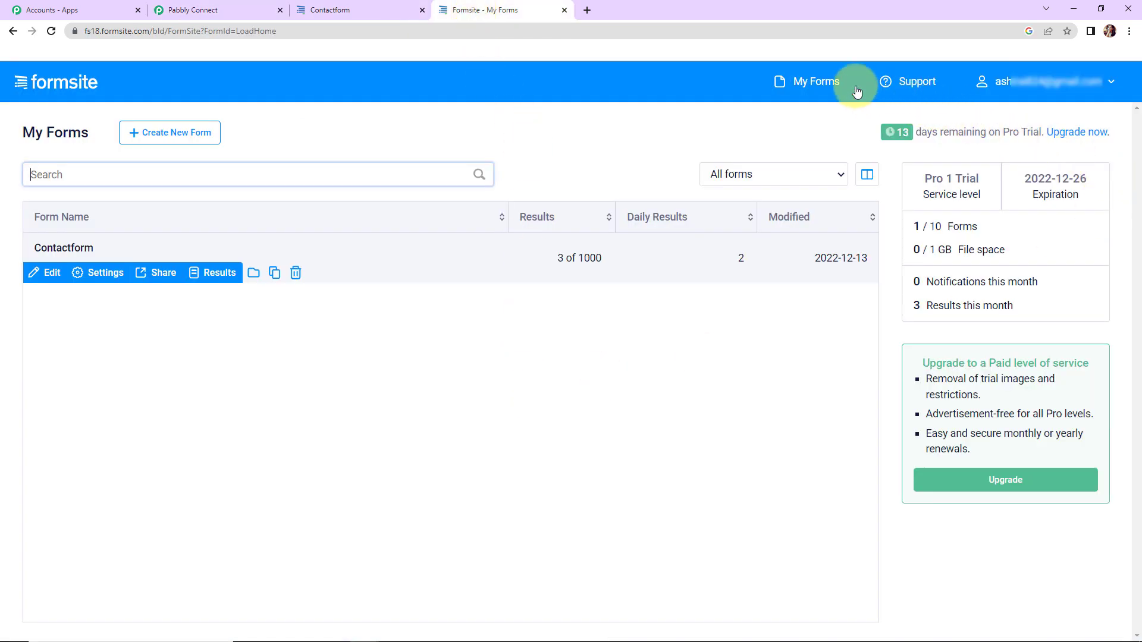
# Open the Contactform's Integrations settings and edit its Server Post integration
pyautogui.click(902, 84)
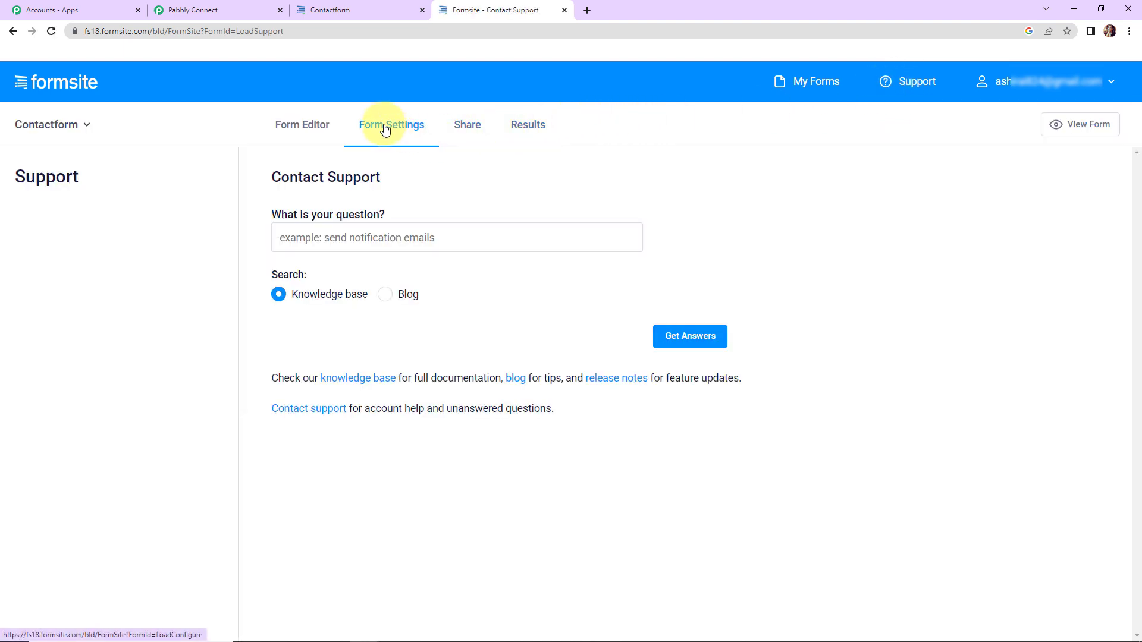
pyautogui.click(385, 130)
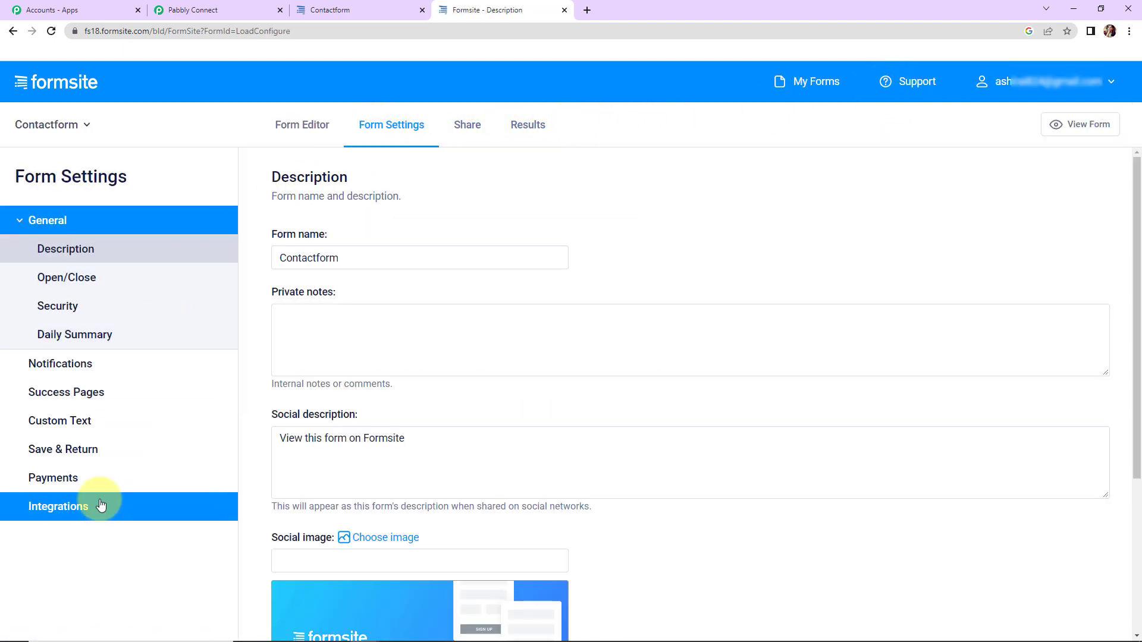
pyautogui.click(59, 512)
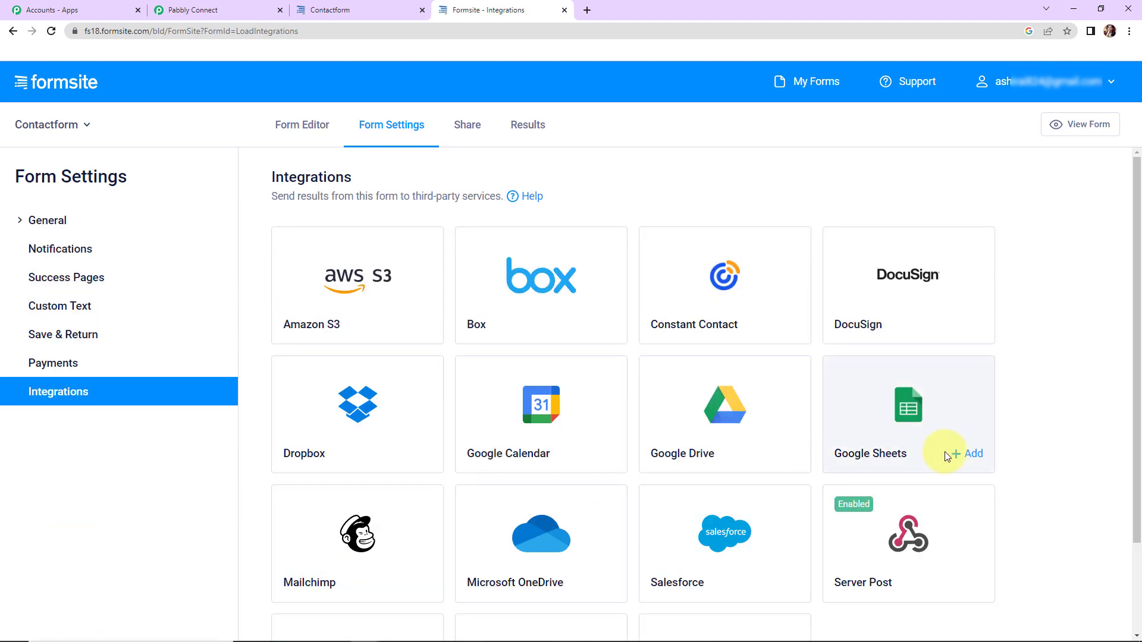
pyautogui.moveTo(874, 539)
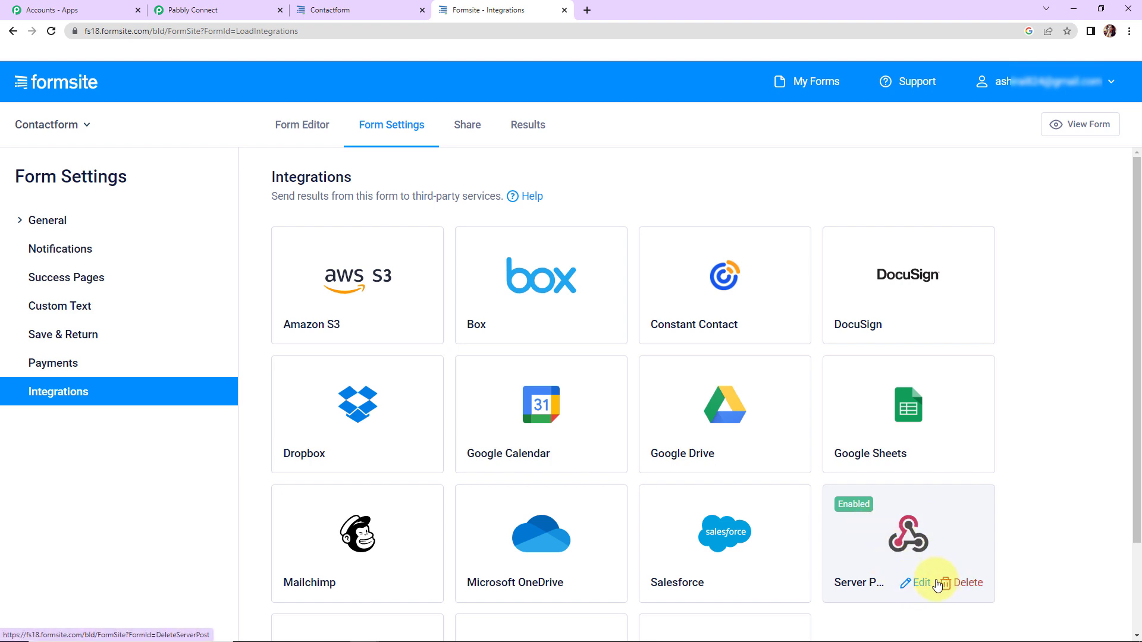
pyautogui.click(919, 584)
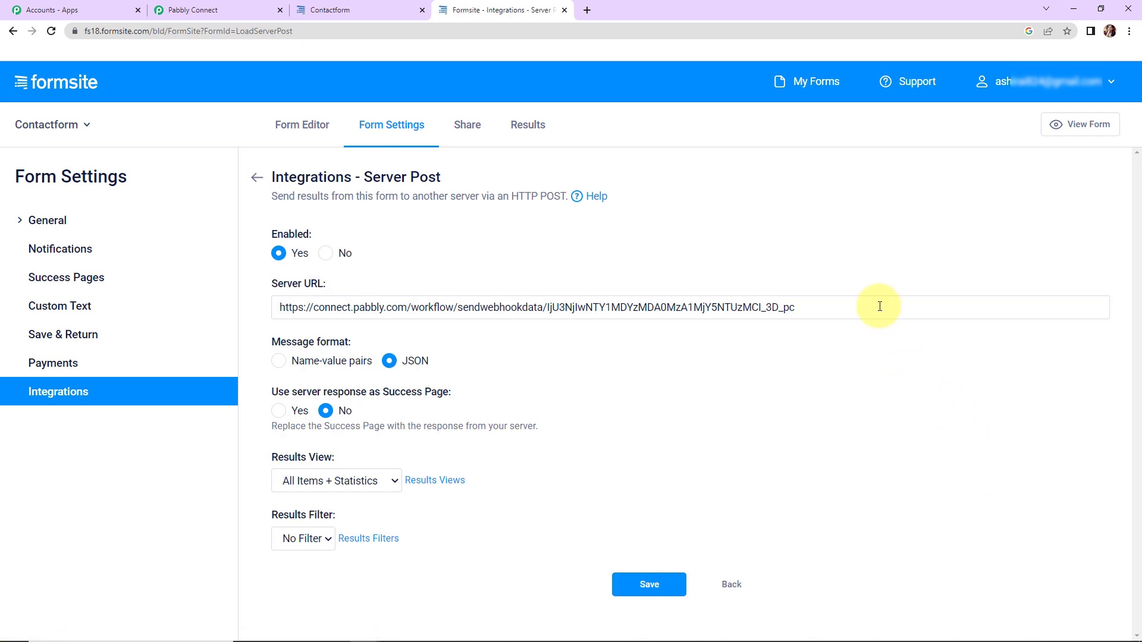
# Replace the Server URL with the Pabbly webhook URL, keep JSON format, and save
pyautogui.moveTo(879, 307); pyautogui.dragTo(113, 307)
pyautogui.press('BackSpace')
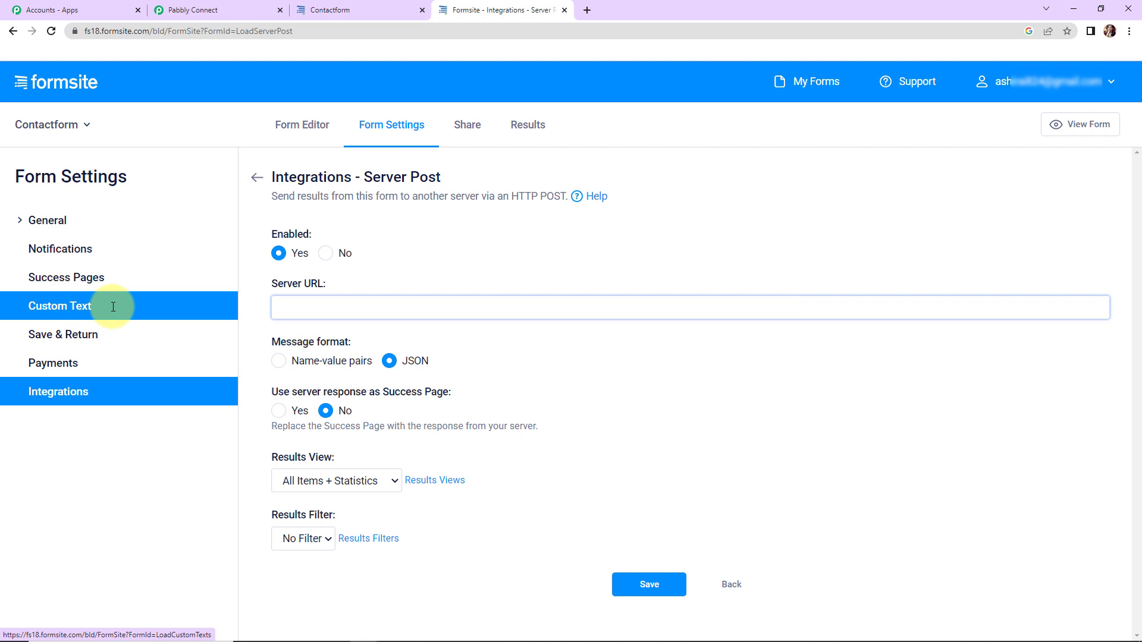
pyautogui.hotkey('ctrl', 'v')
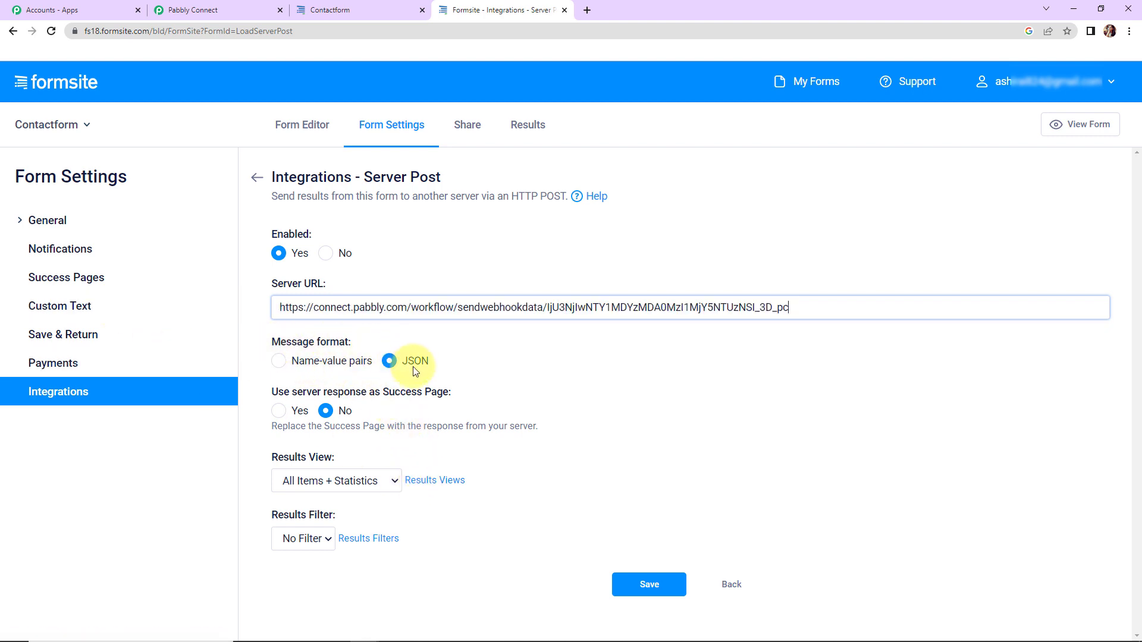
pyautogui.click(627, 585)
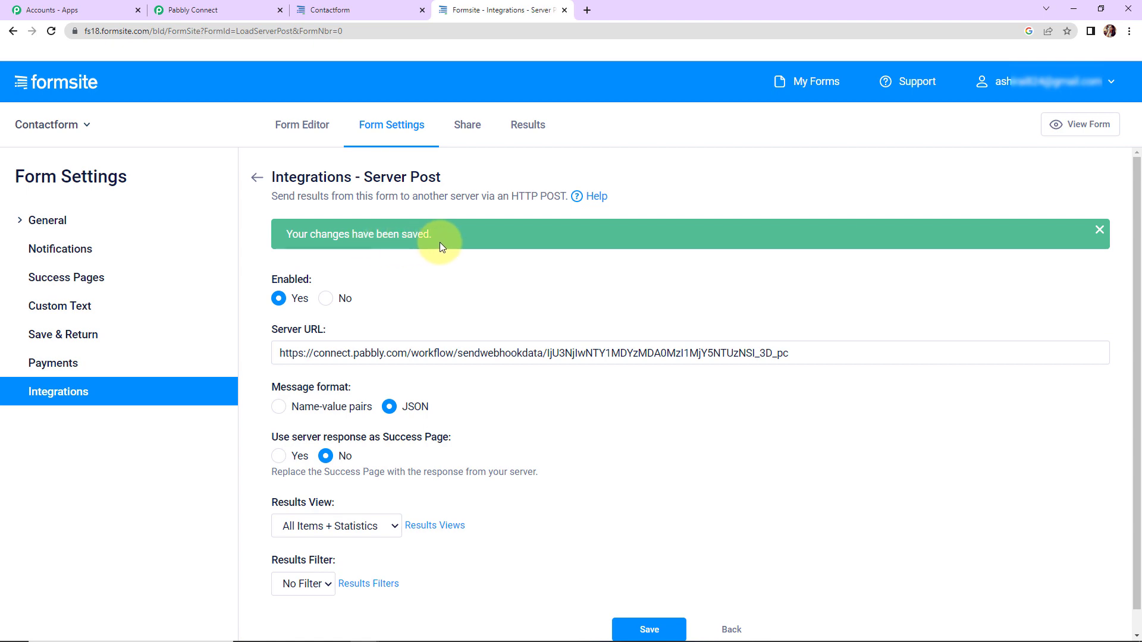
pyautogui.click(194, 11)
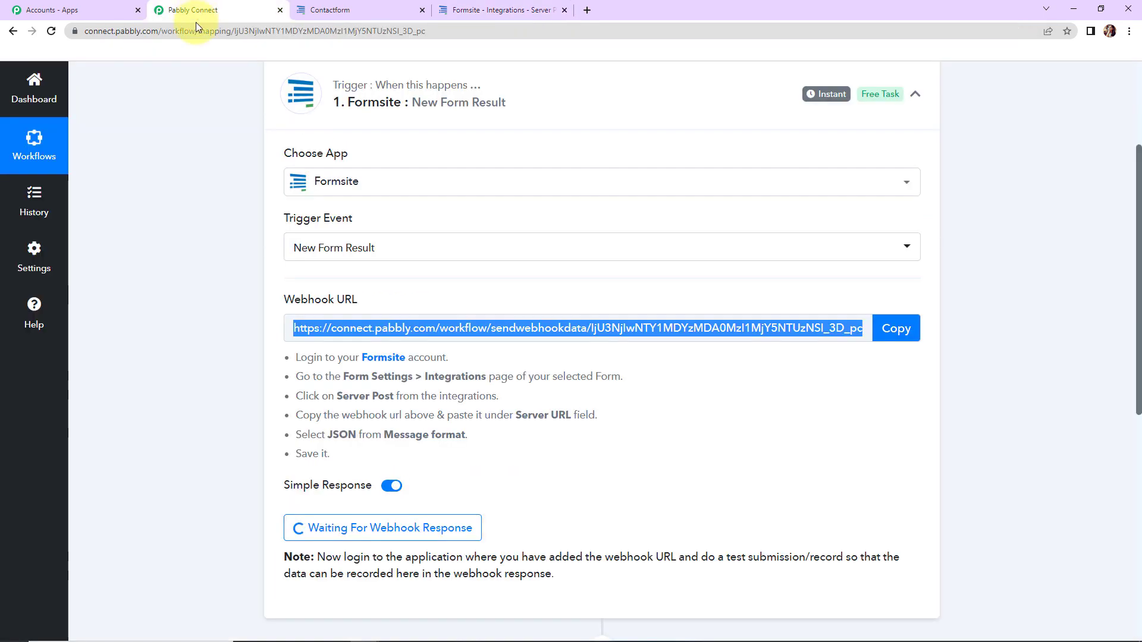
# Confirm the webhook section is still waiting, then go to the Contactform tab
pyautogui.scroll(-3, 676, 417)
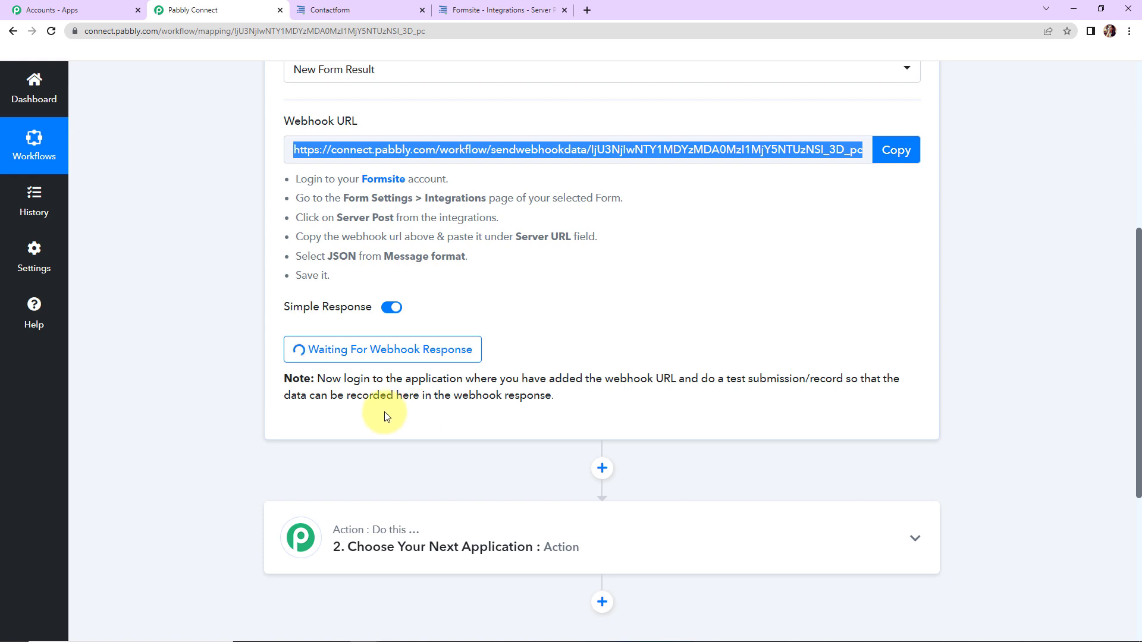
pyautogui.click(362, 10)
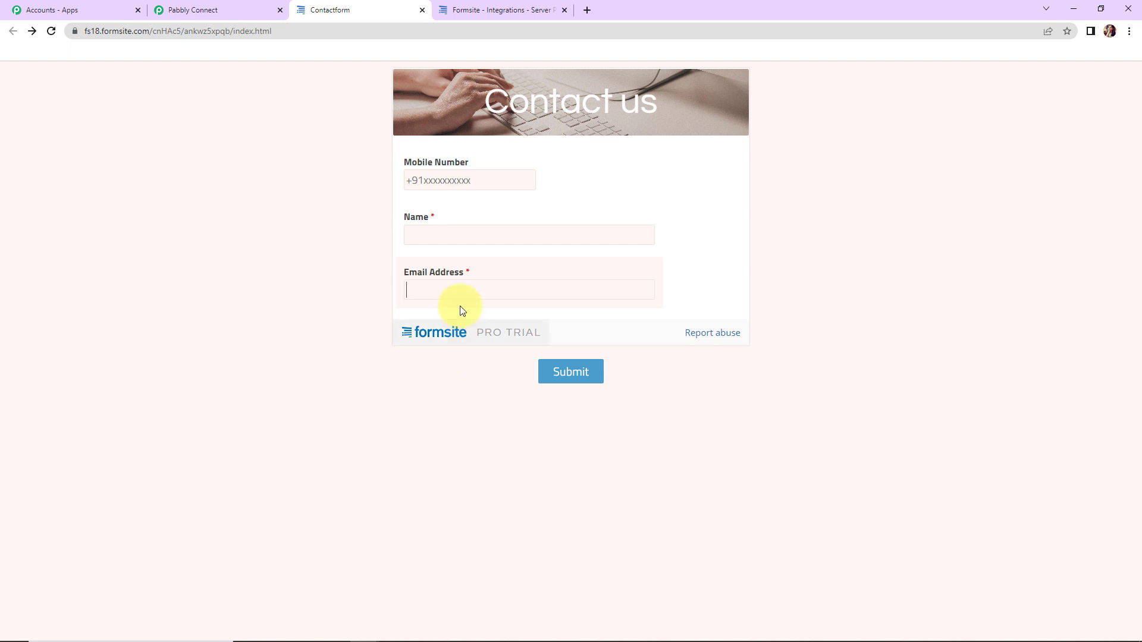
# Autofill the mobile number, name and e-mail, add 123 to the name and e-mail, and submit
pyautogui.click(499, 179)
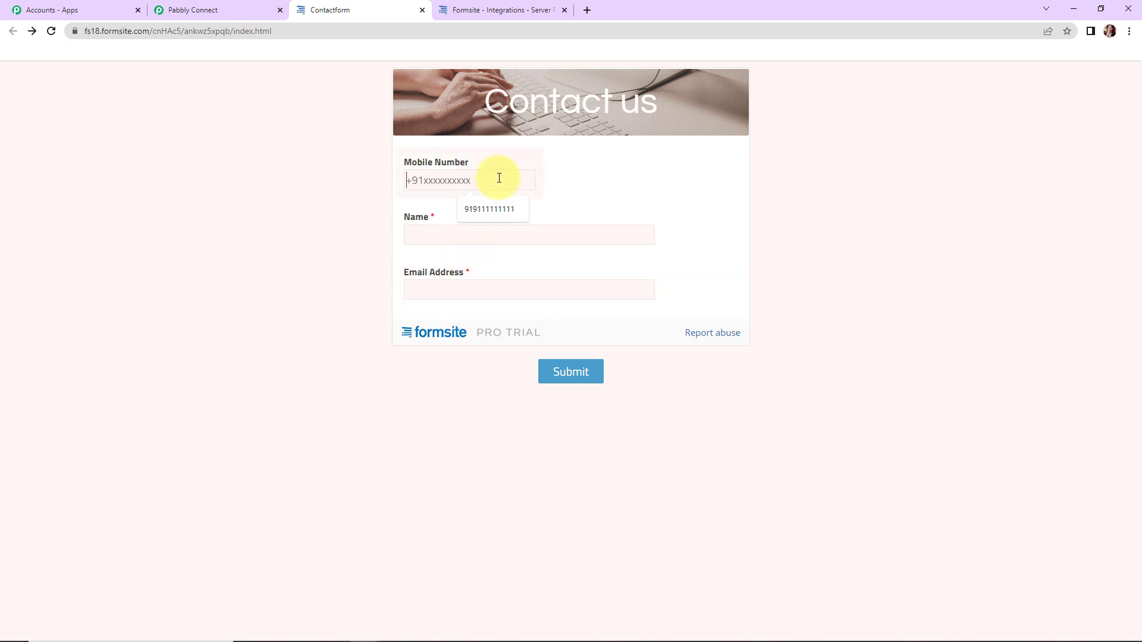
pyautogui.click(489, 209)
pyautogui.click(461, 227)
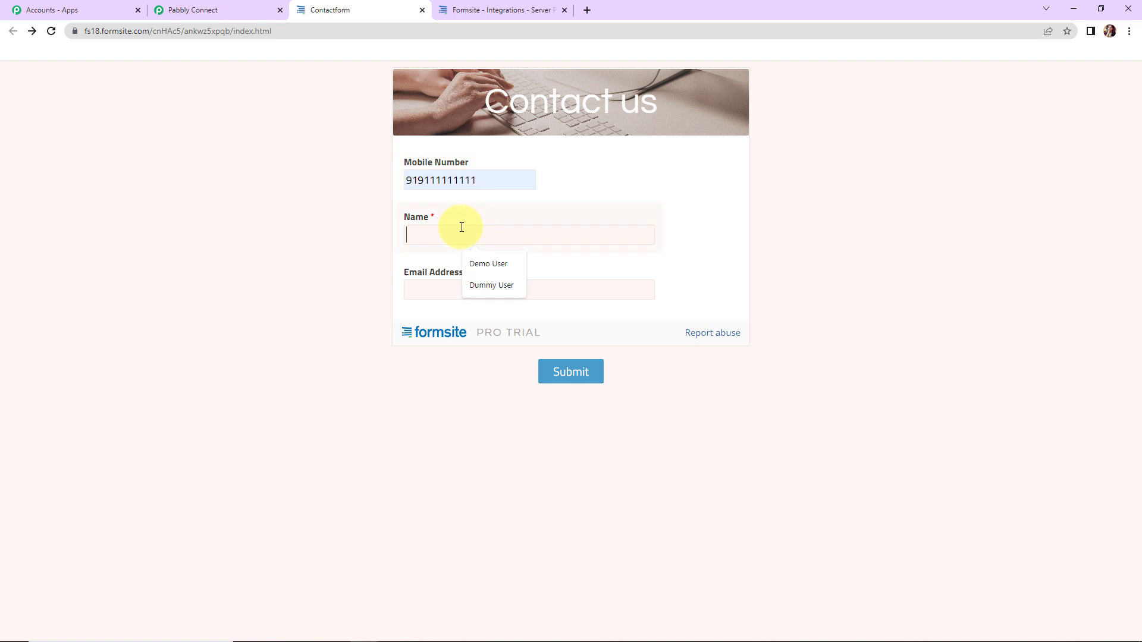
pyautogui.click(476, 281)
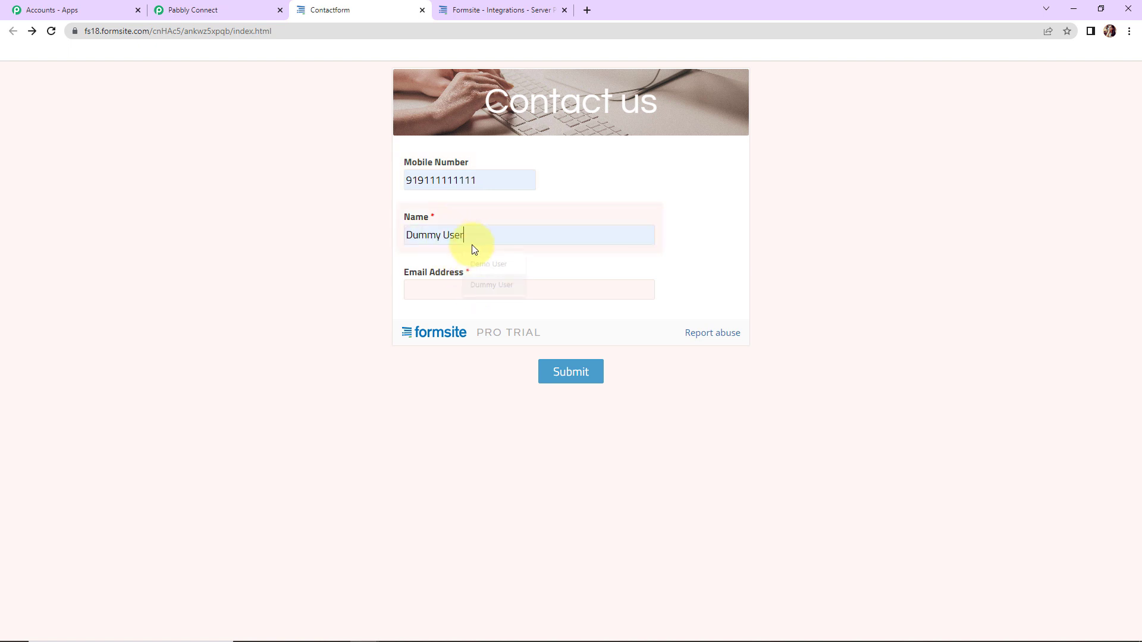
pyautogui.write('123')
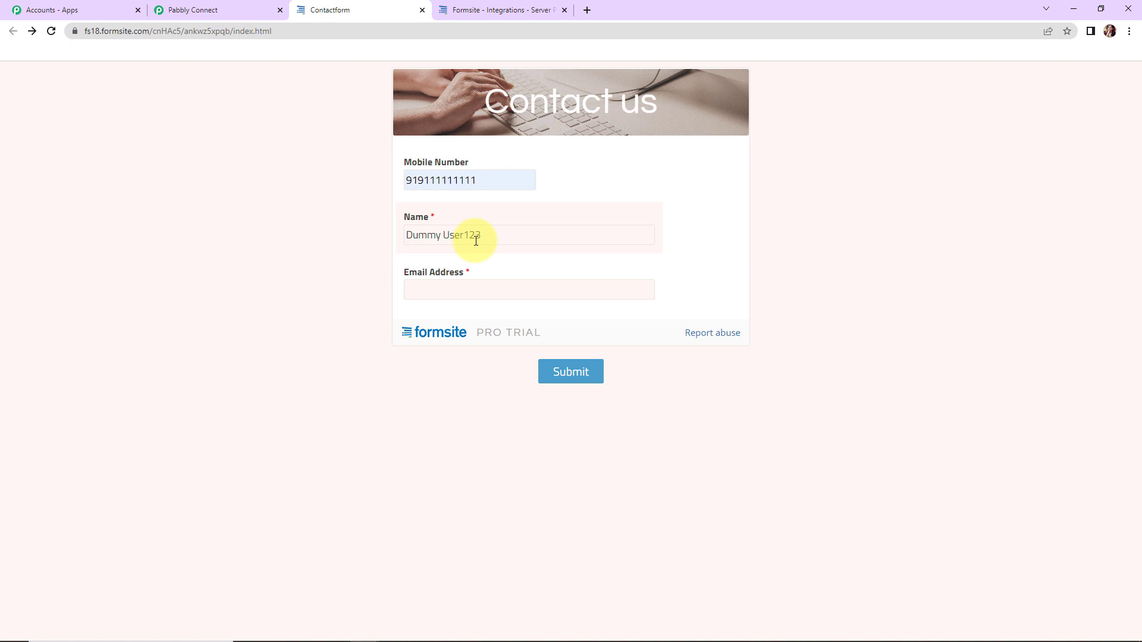
pyautogui.click(459, 292)
pyautogui.click(469, 332)
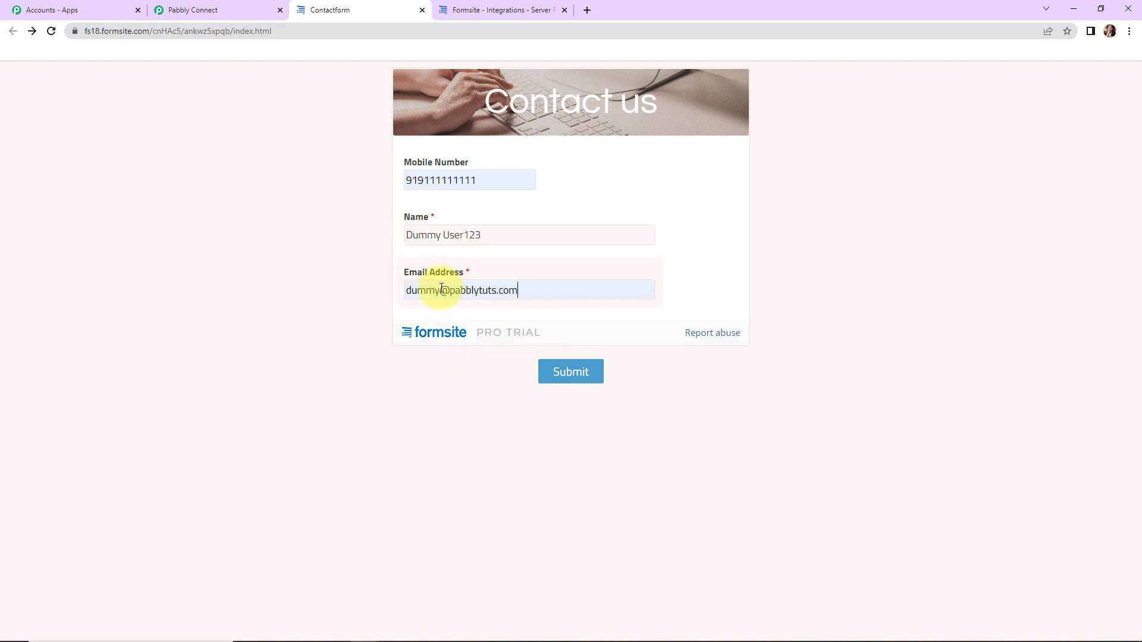
pyautogui.click(441, 290)
pyautogui.write('123')
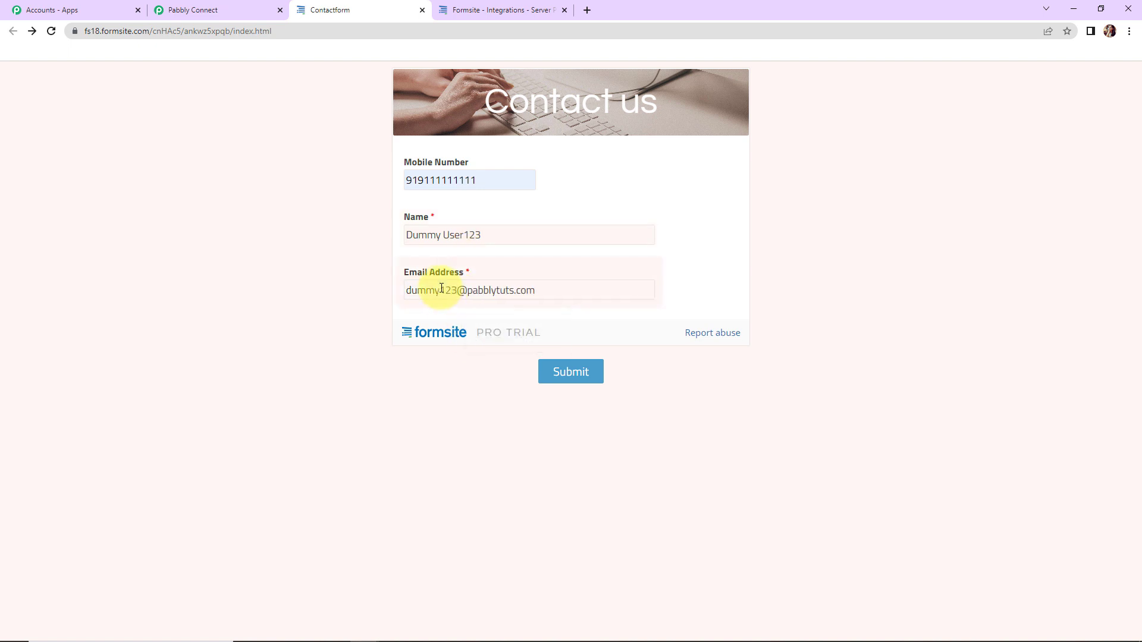
pyautogui.click(574, 380)
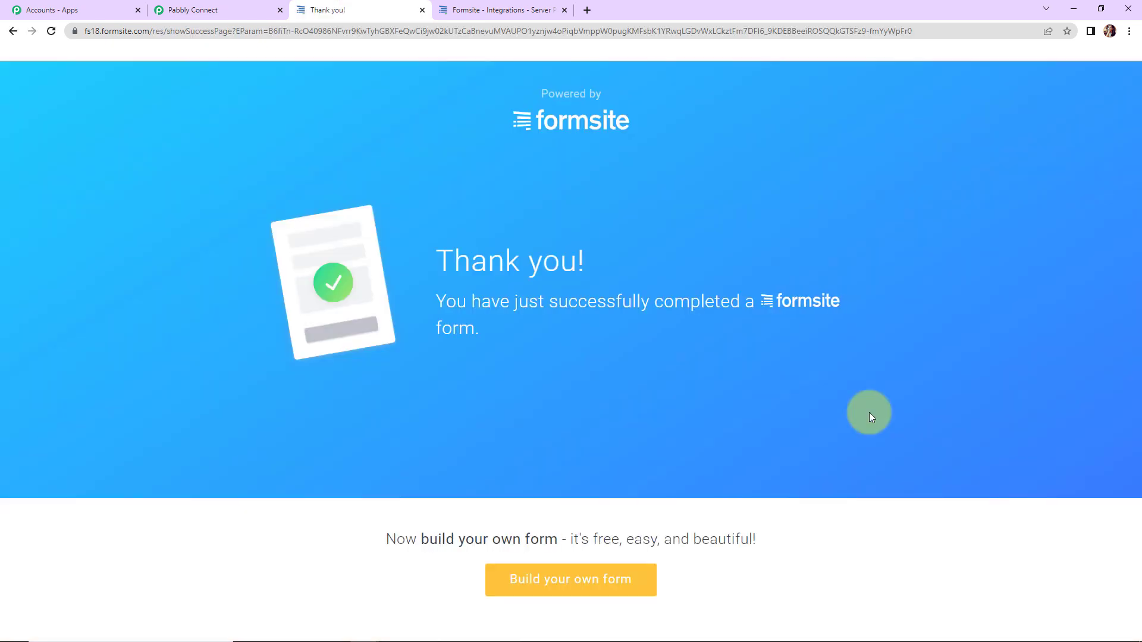
# Scroll through the received response to verify the captured name, e-mail and mobile number
pyautogui.click(240, 12)
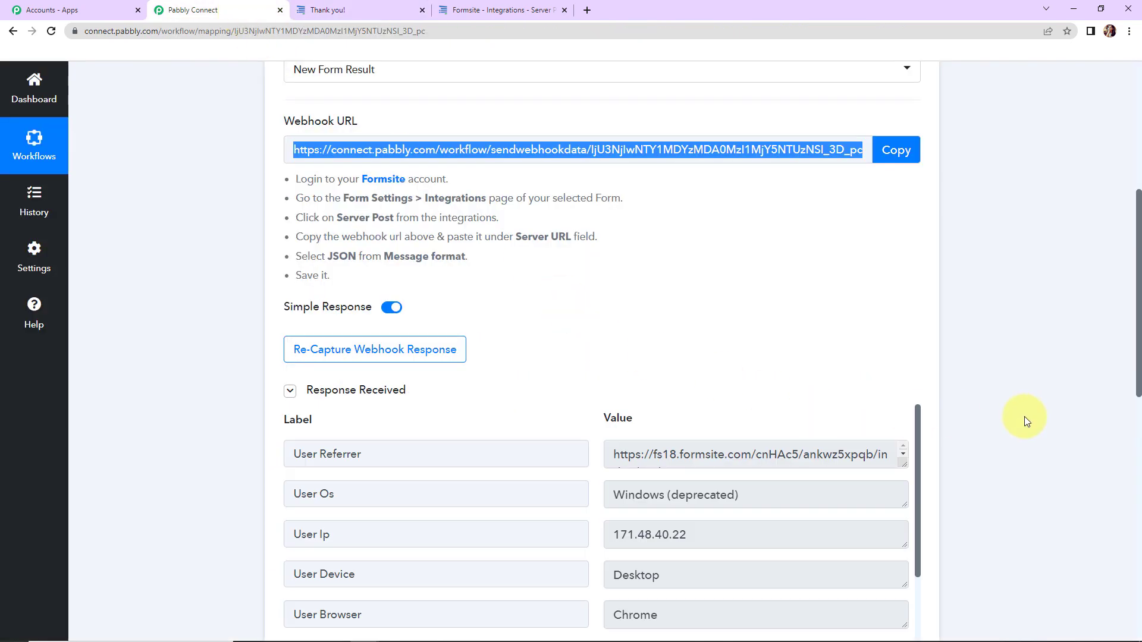
pyautogui.scroll(-1, 1025, 413)
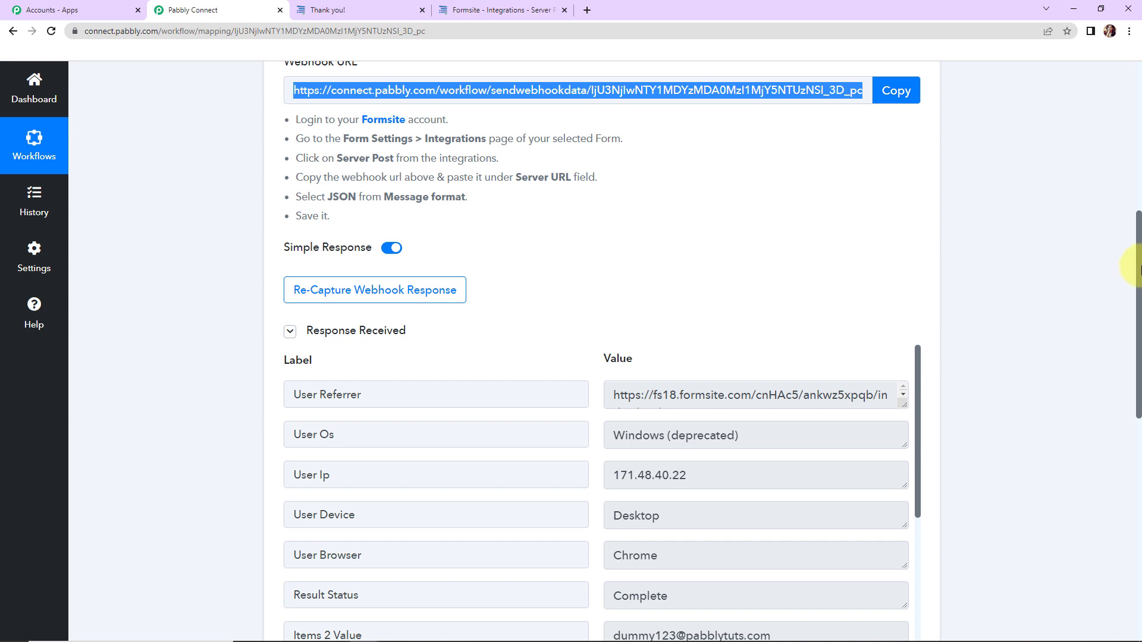
pyautogui.scroll(-4, 1090, 309)
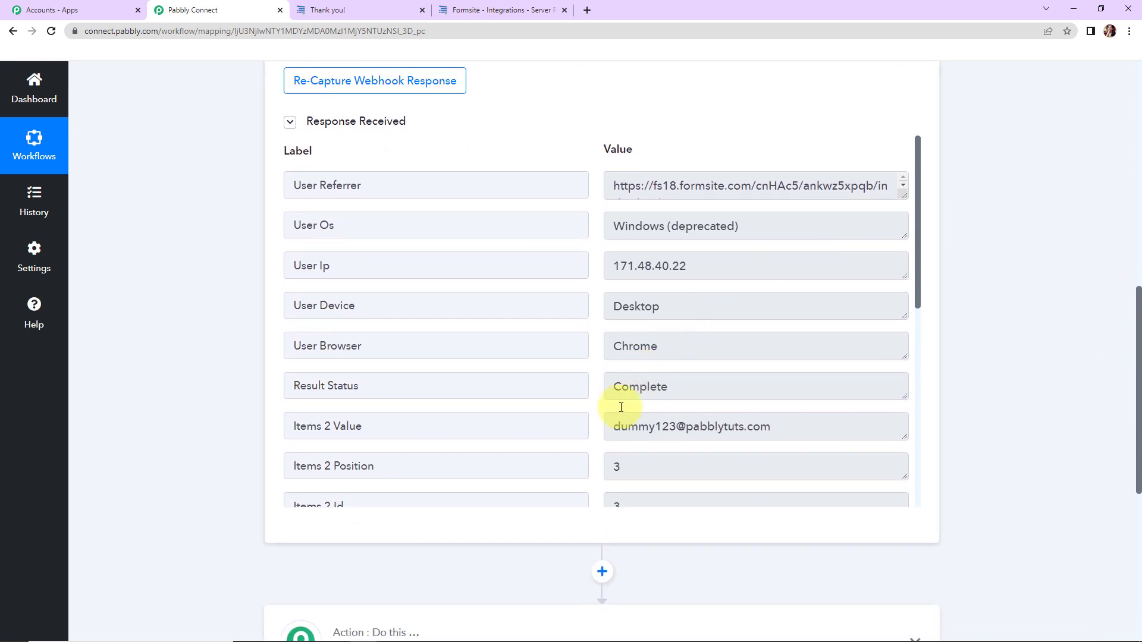
pyautogui.moveTo(919, 203); pyautogui.dragTo(917, 322)
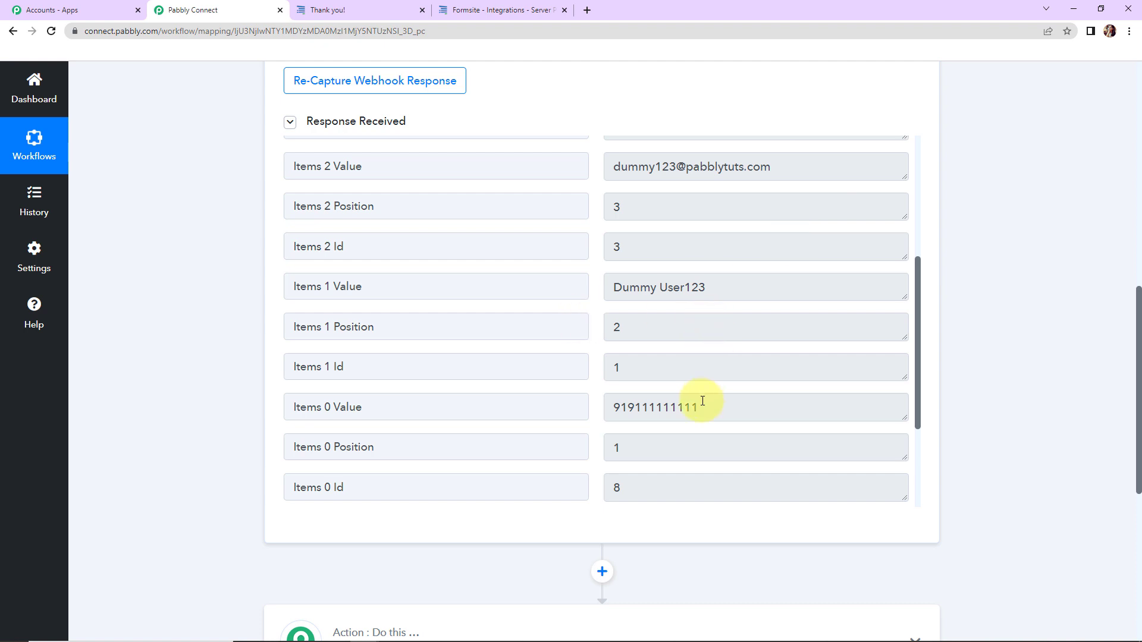
pyautogui.moveTo(1137, 336); pyautogui.dragTo(1137, 437)
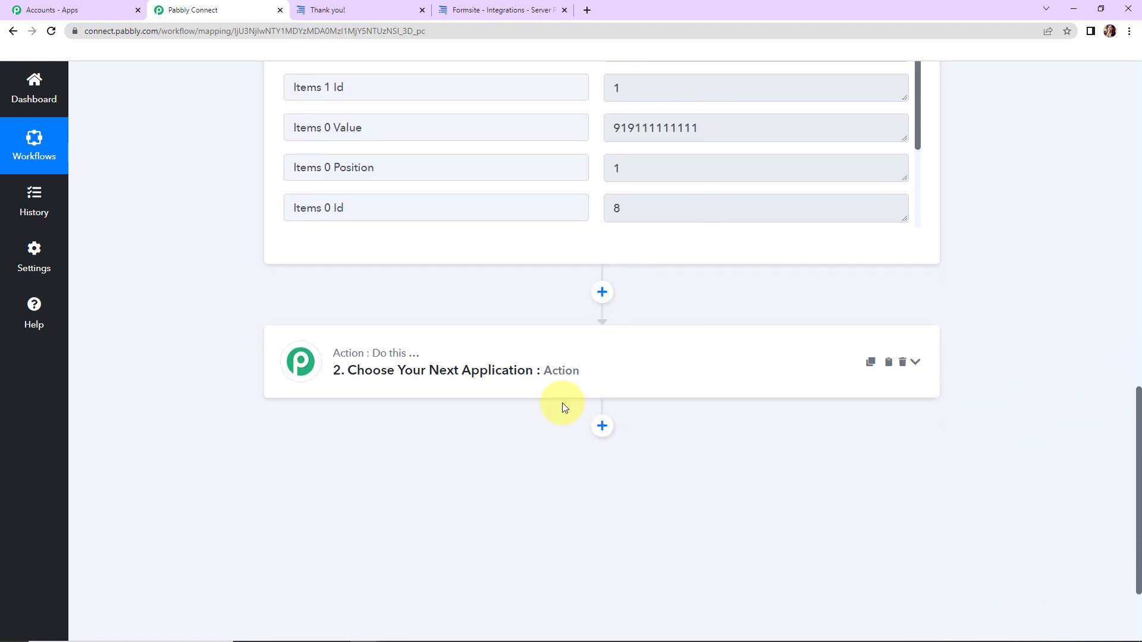
pyautogui.click(402, 369)
# Search 'google', choose Google Sheets with Add New Row as the action event
pyautogui.click(362, 450)
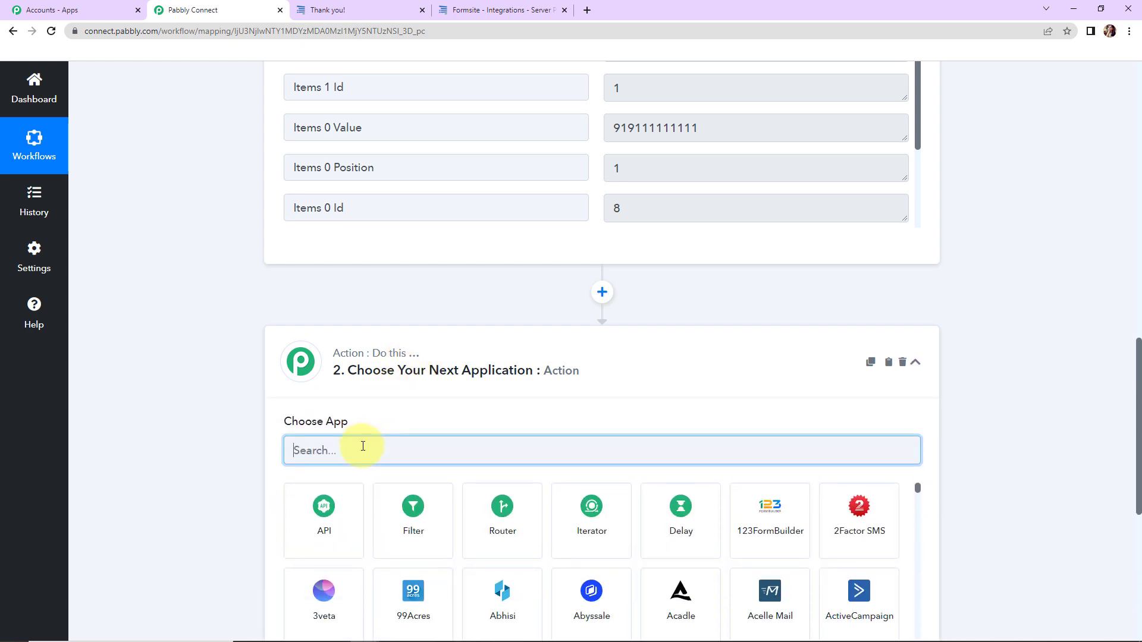
pyautogui.write('google')
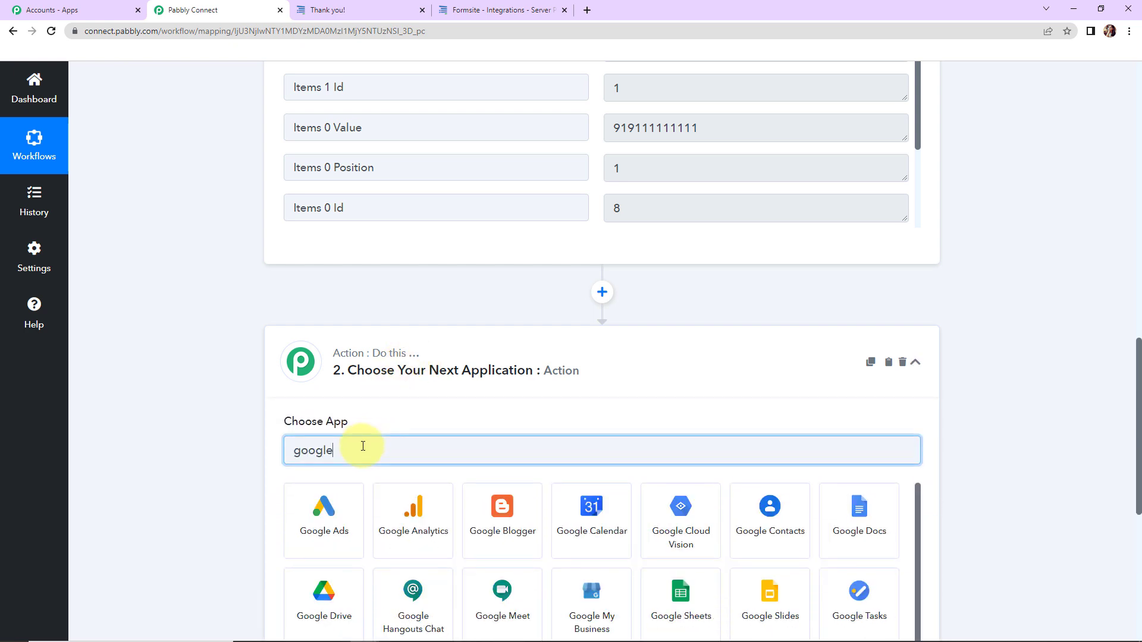
pyautogui.click(693, 602)
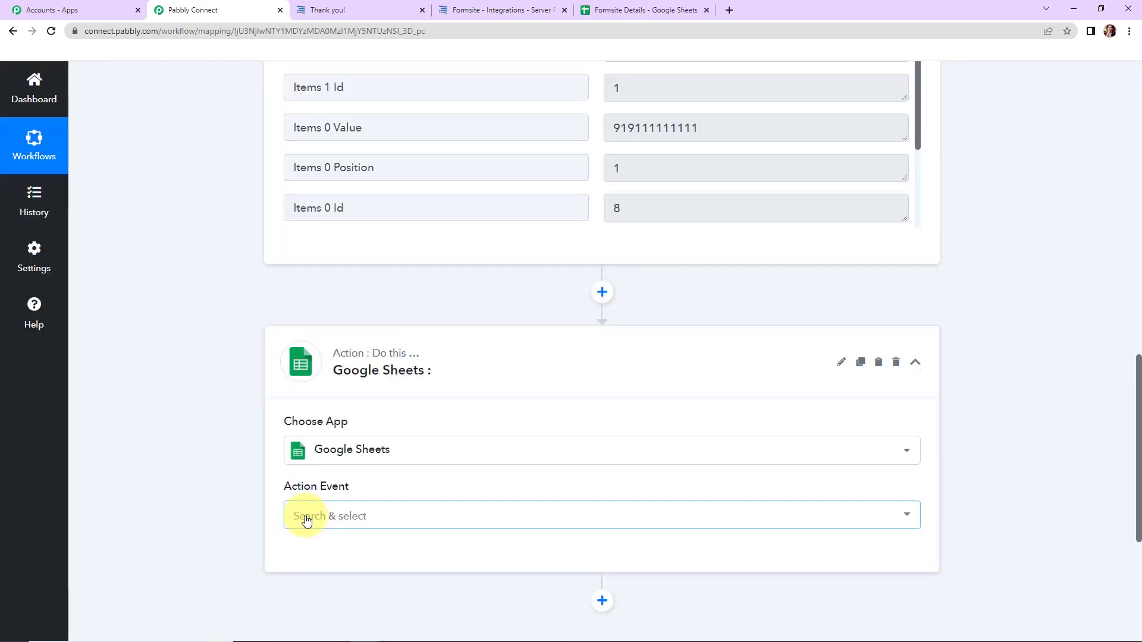
pyautogui.click(306, 521)
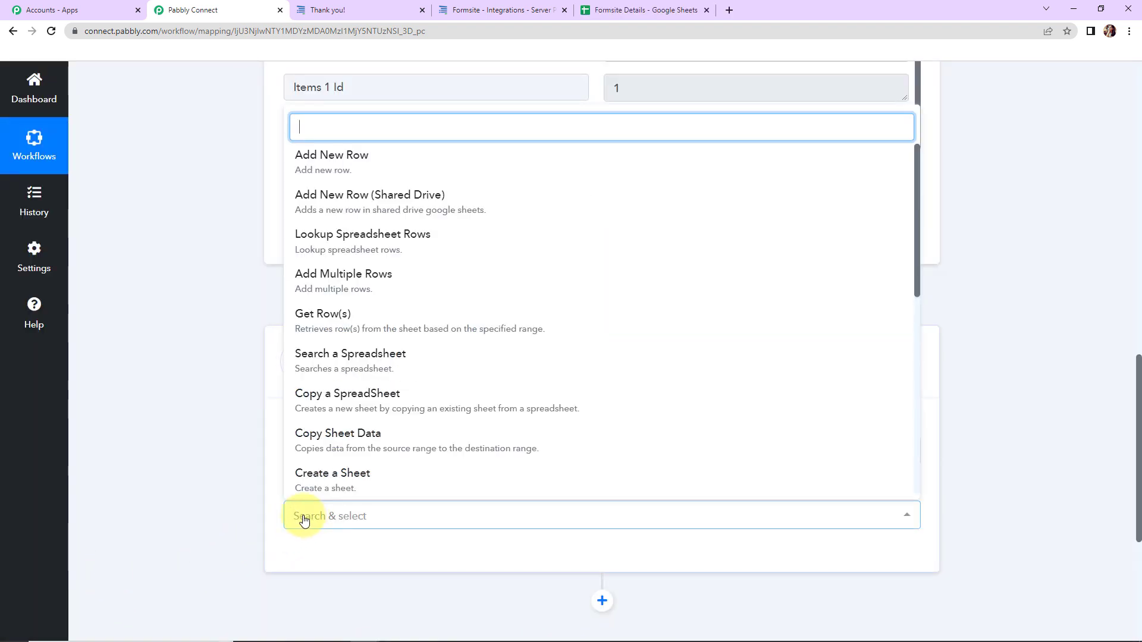
pyautogui.click(382, 157)
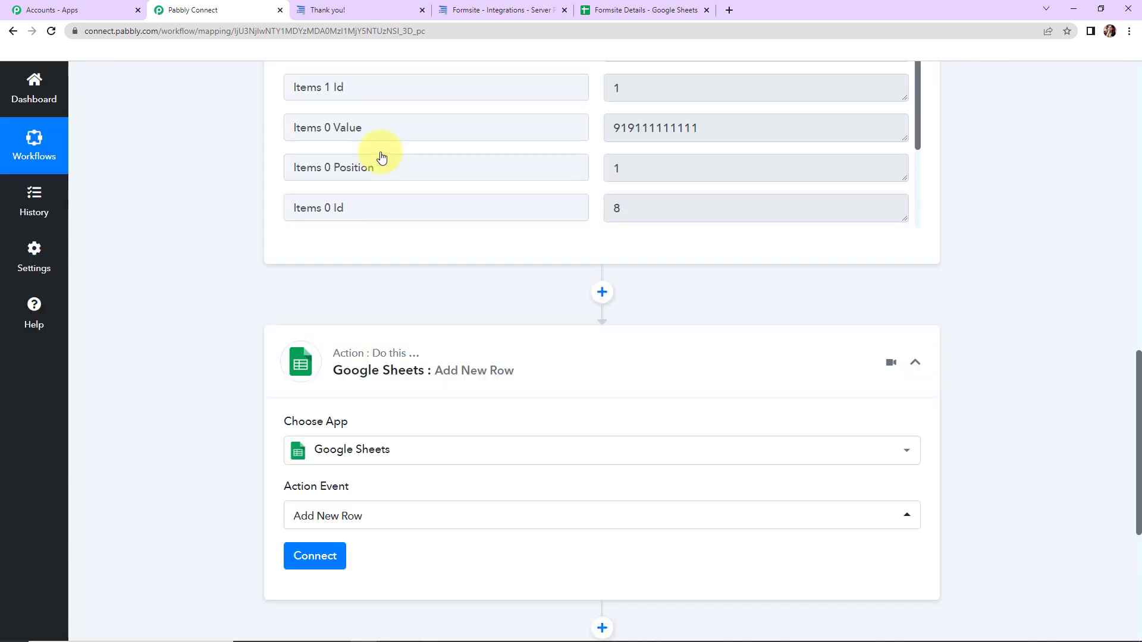
pyautogui.click(322, 557)
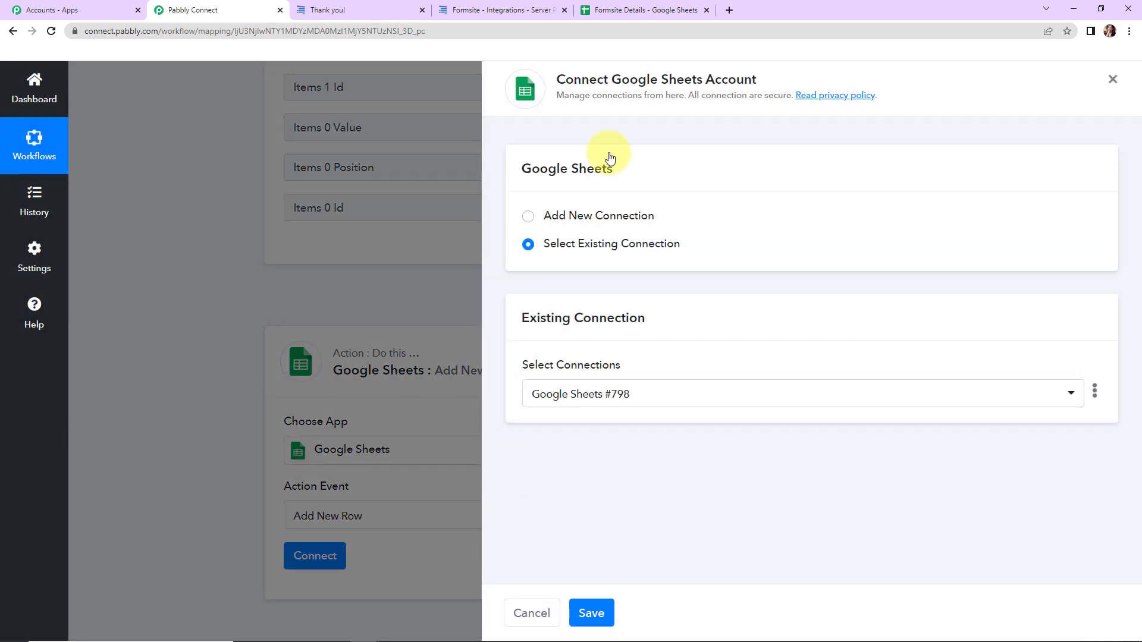
# Add a new Google Sheets connection by signing in with Google and granting spreadsheet access
pyautogui.moveTo(611, 79); pyautogui.dragTo(793, 82)
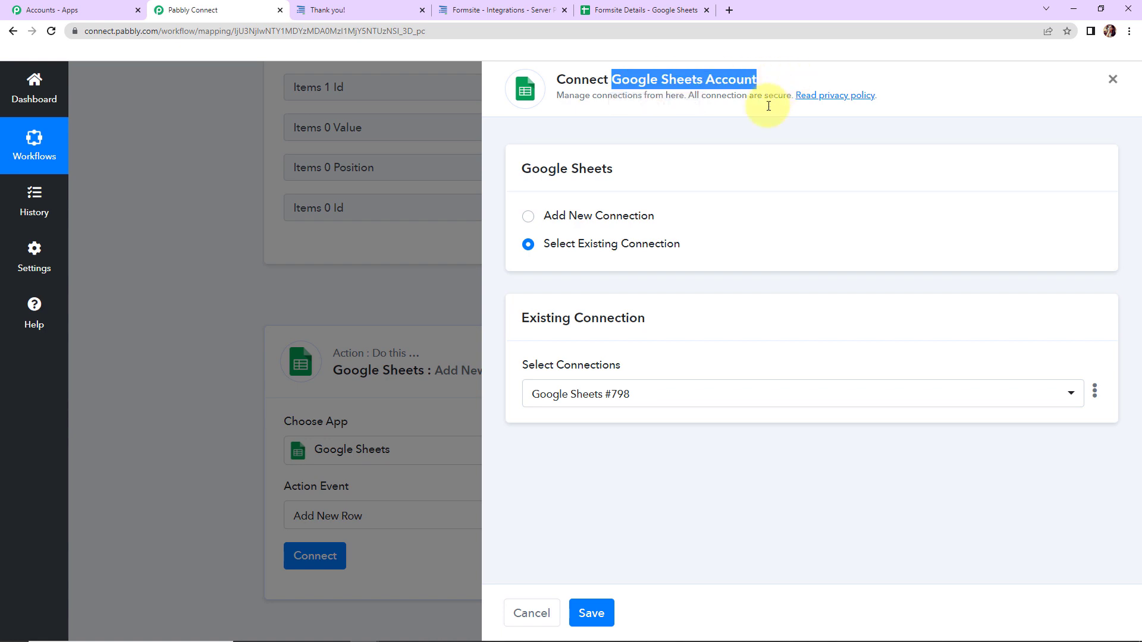
pyautogui.click(529, 219)
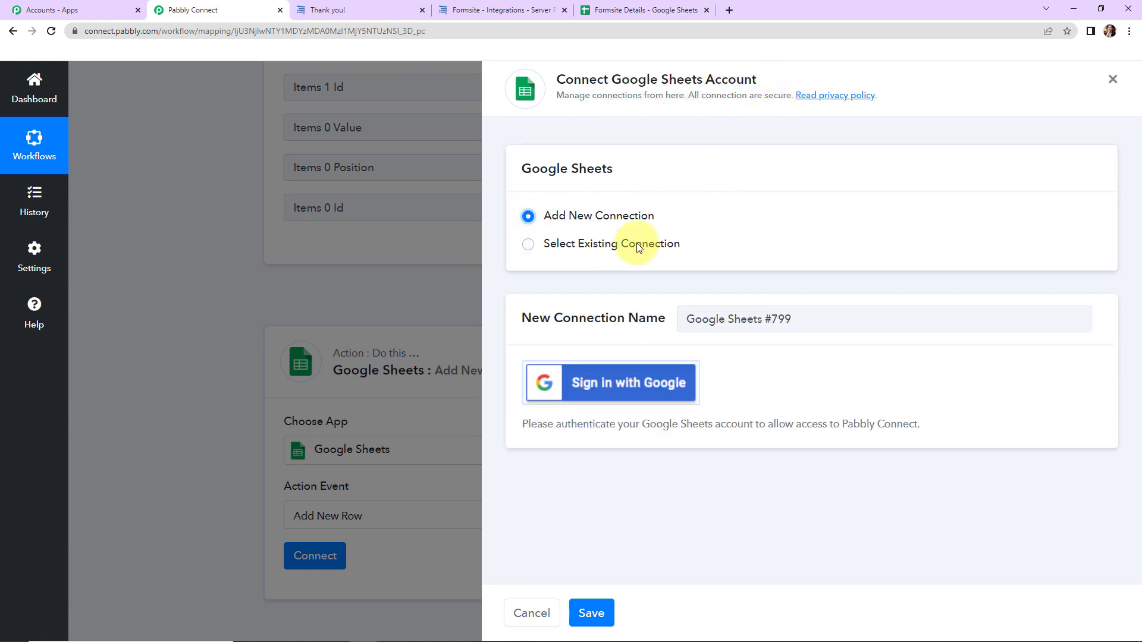
pyautogui.click(606, 390)
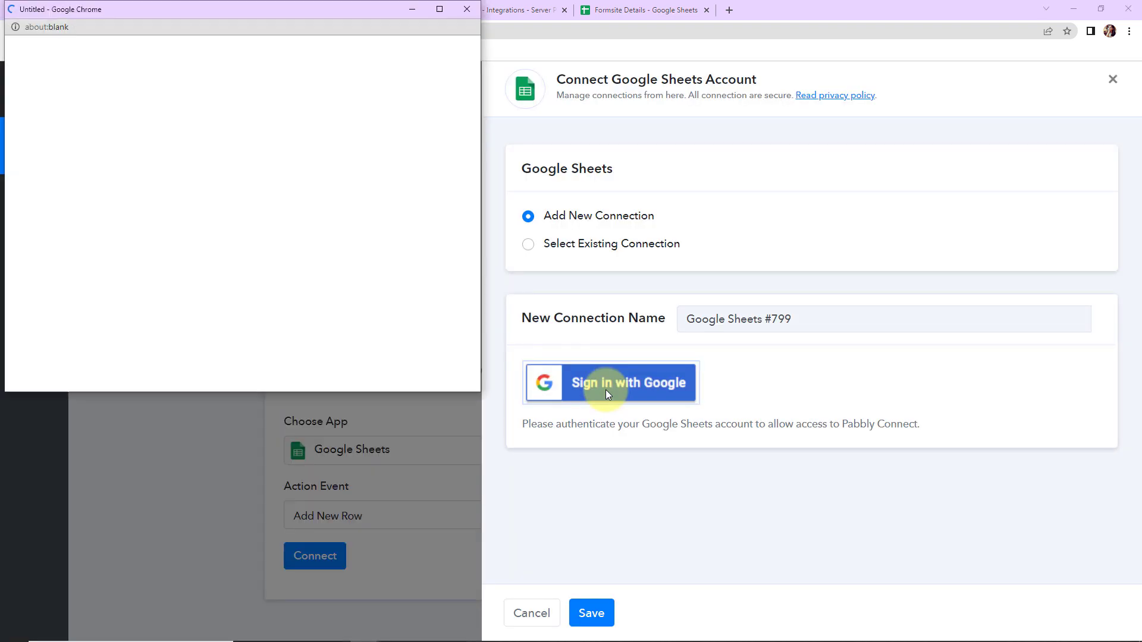
pyautogui.click(153, 276)
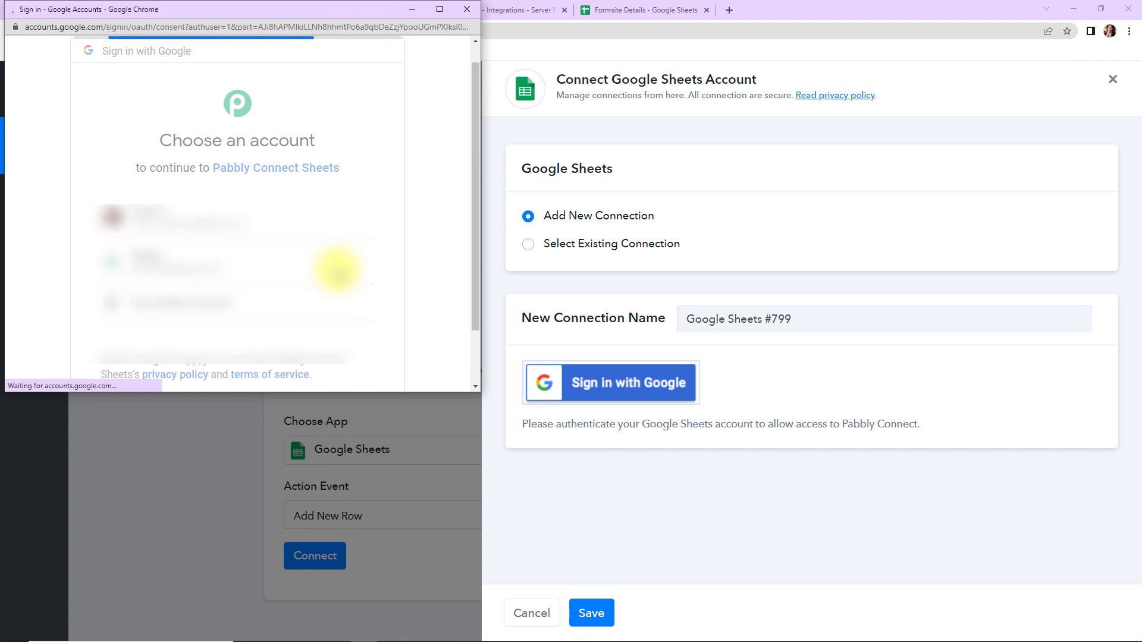
pyautogui.scroll(-3, 339, 272)
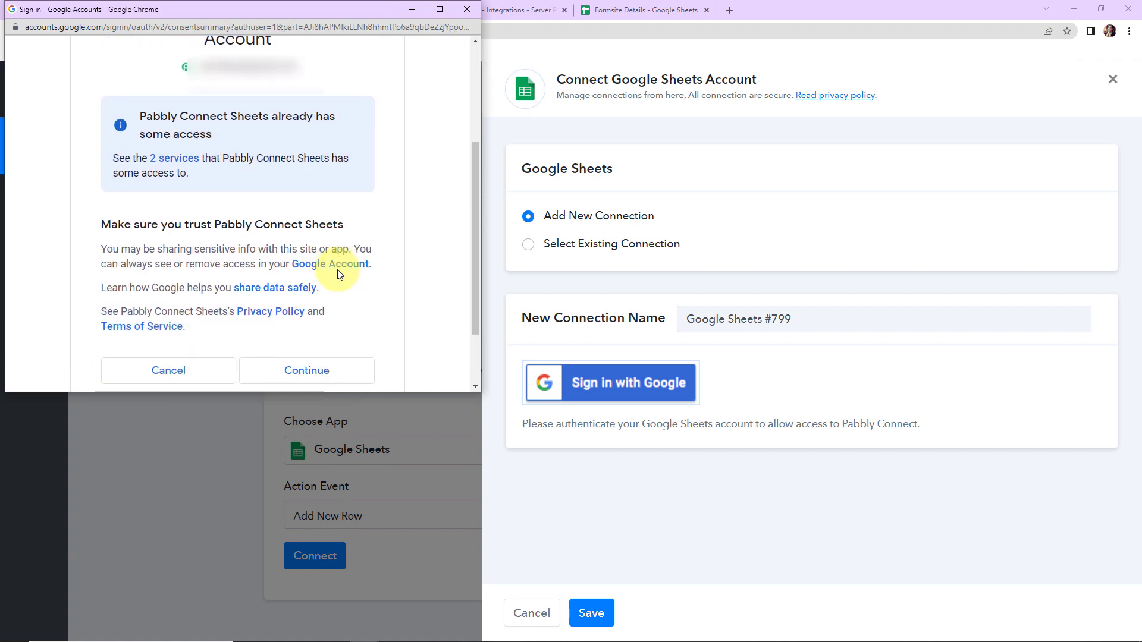
pyautogui.scroll(-3, 336, 270)
pyautogui.click(316, 290)
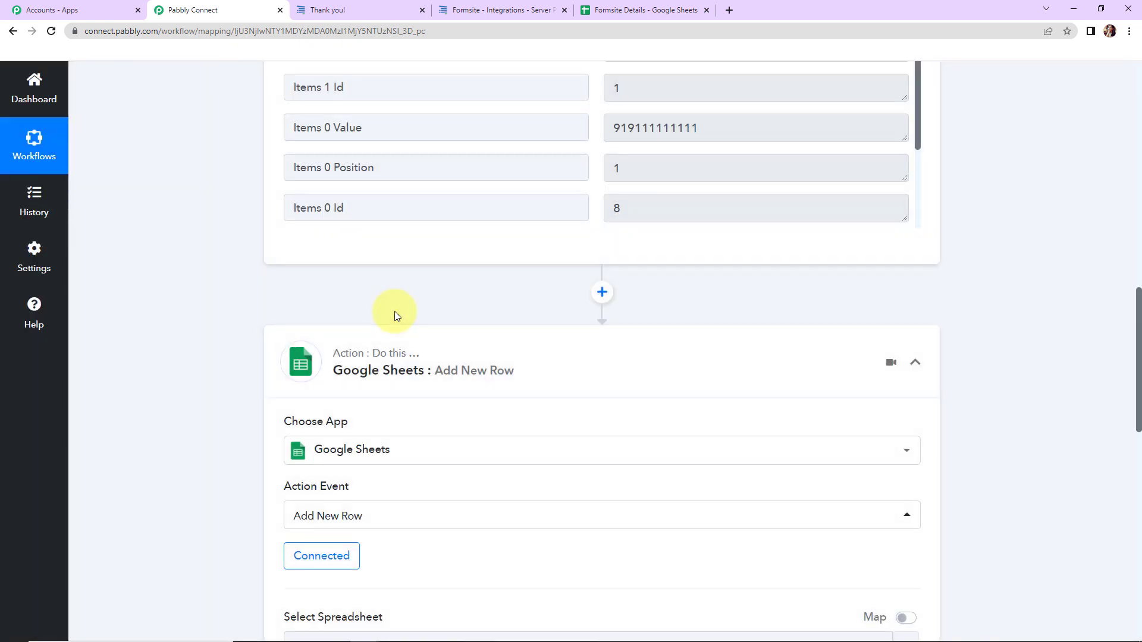
pyautogui.scroll(-7, 227, 315)
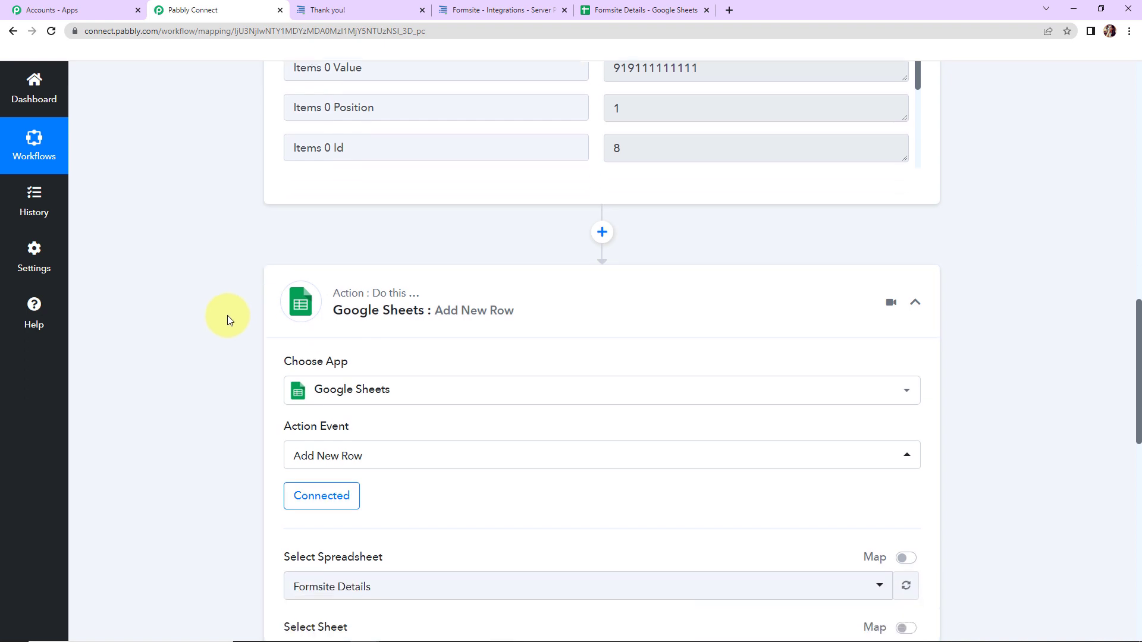
pyautogui.scroll(-1, 227, 315)
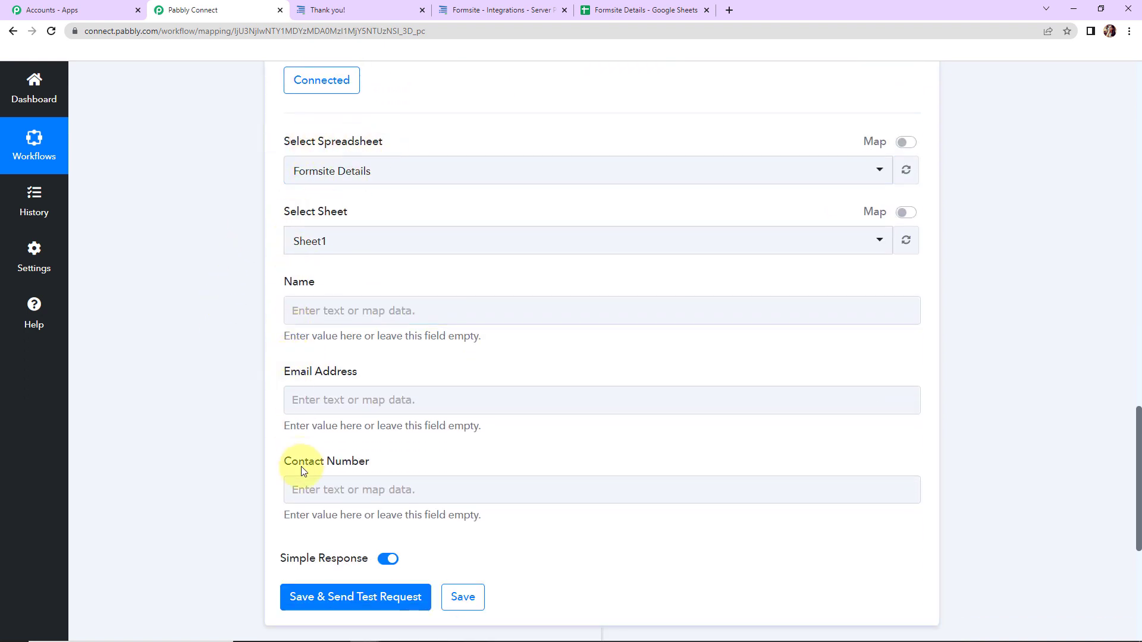
pyautogui.click(630, 11)
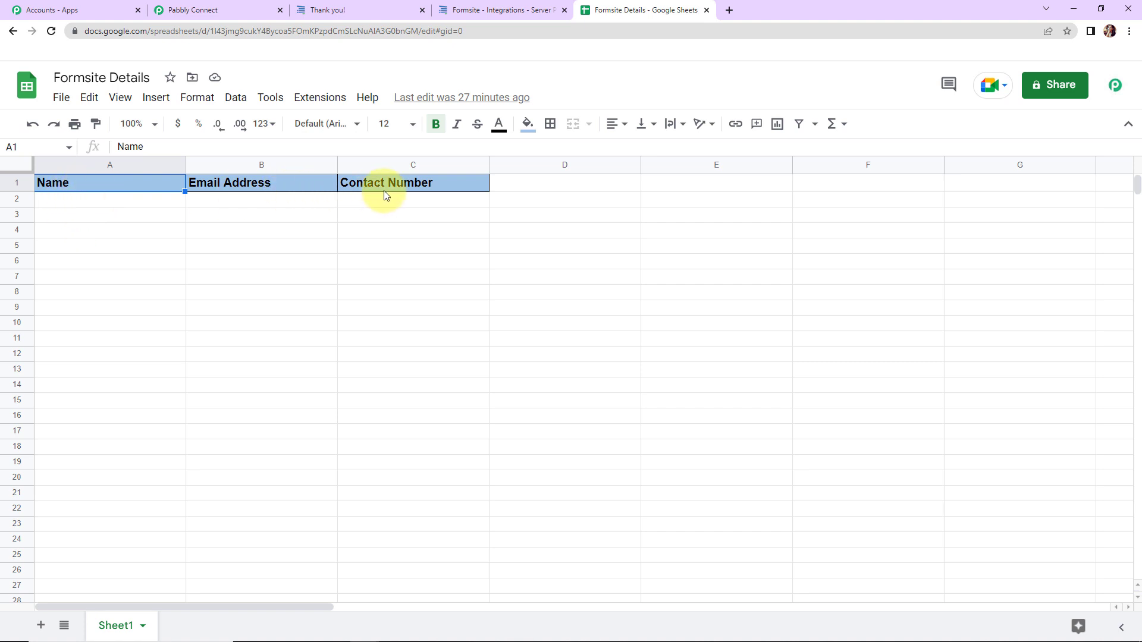
pyautogui.click(223, 11)
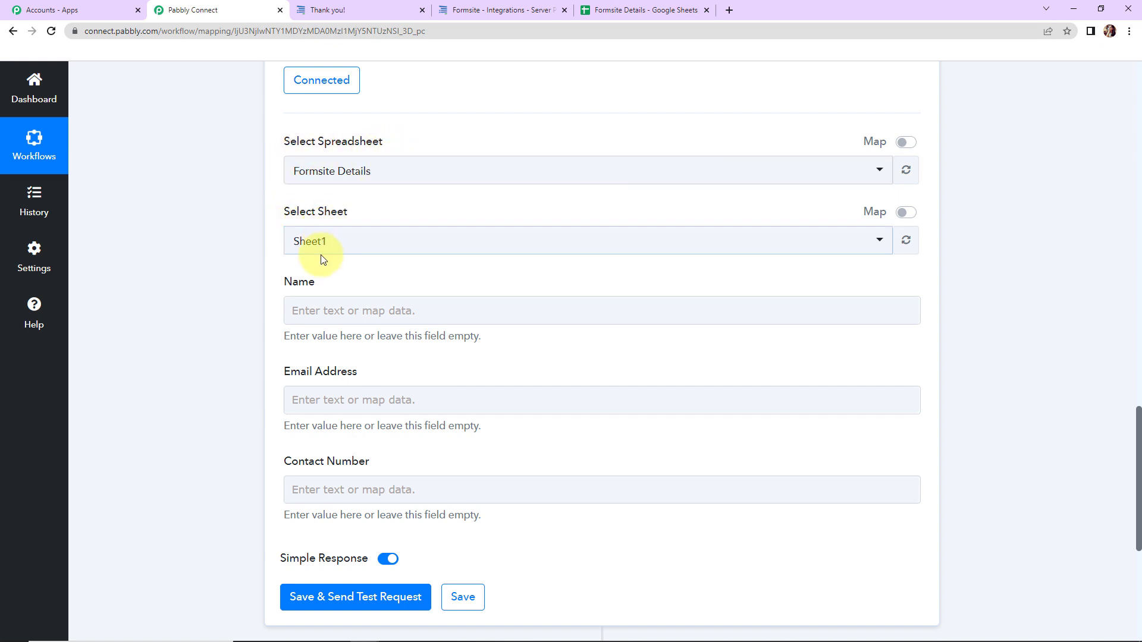
# Map the Name column to Formsite's New Form Result Items 1 Value
pyautogui.click(305, 310)
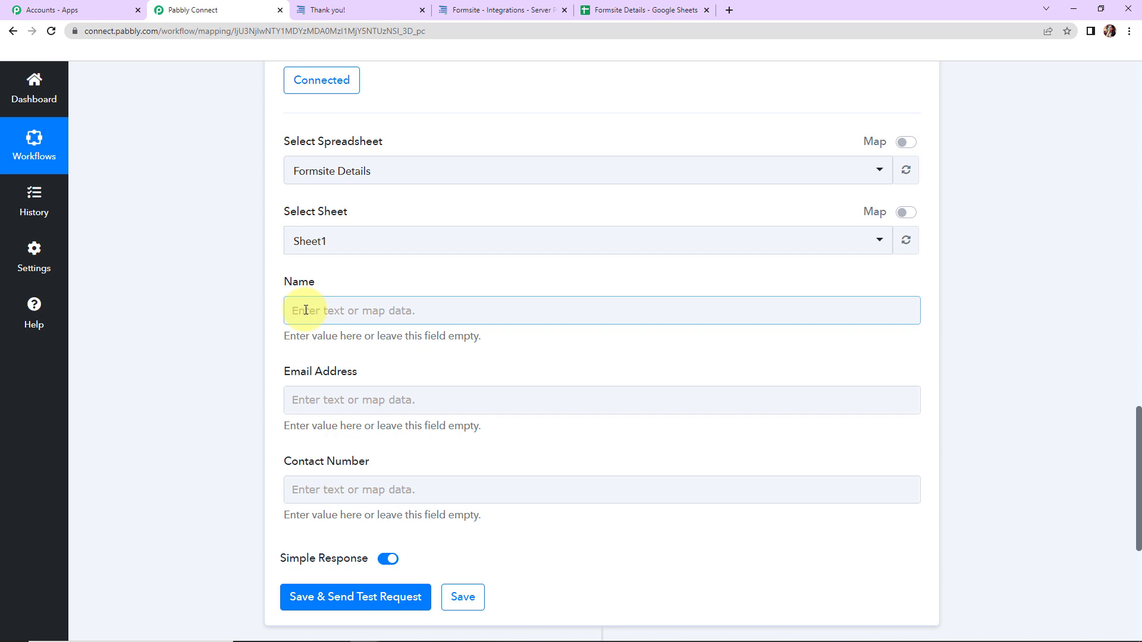
pyautogui.click(305, 310)
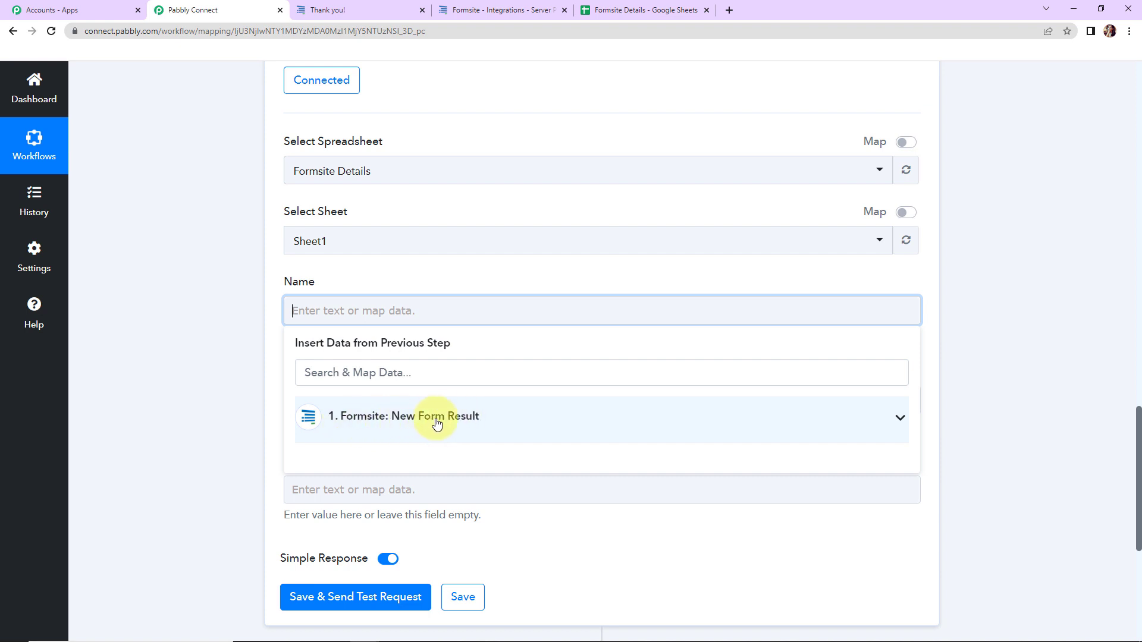
pyautogui.click(415, 420)
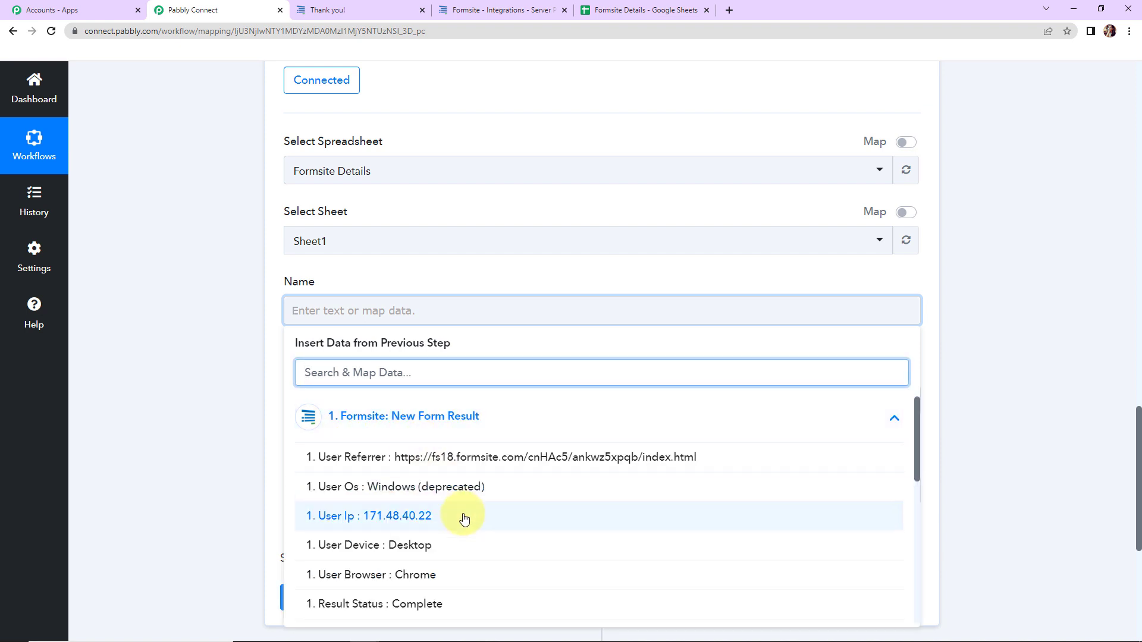
pyautogui.scroll(-3, 461, 517)
pyautogui.click(466, 414)
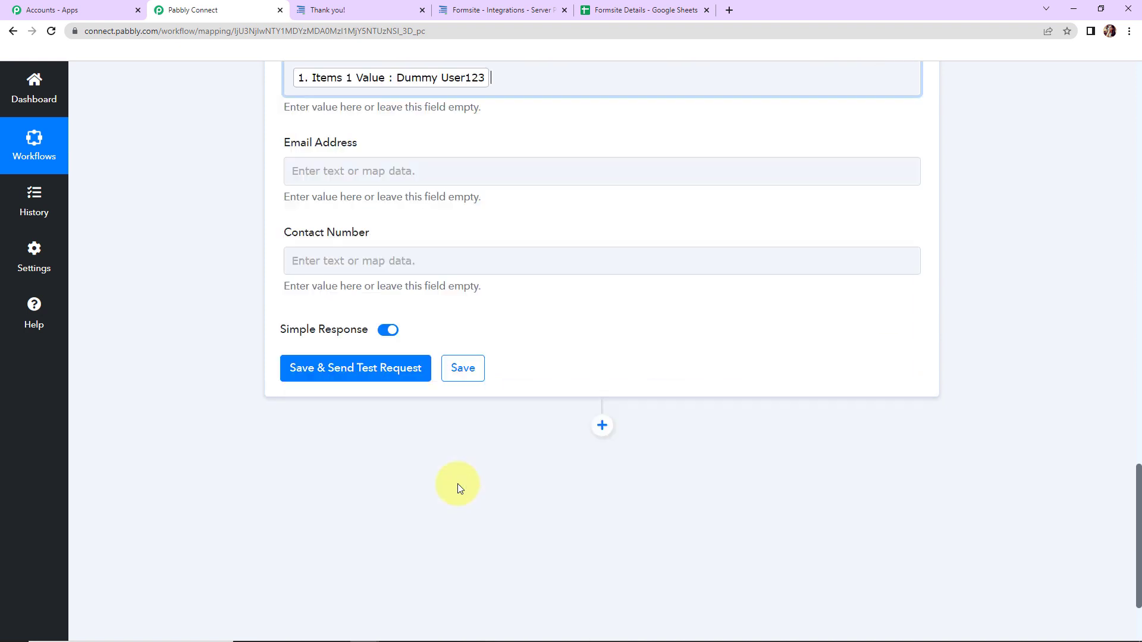
pyautogui.click(215, 409)
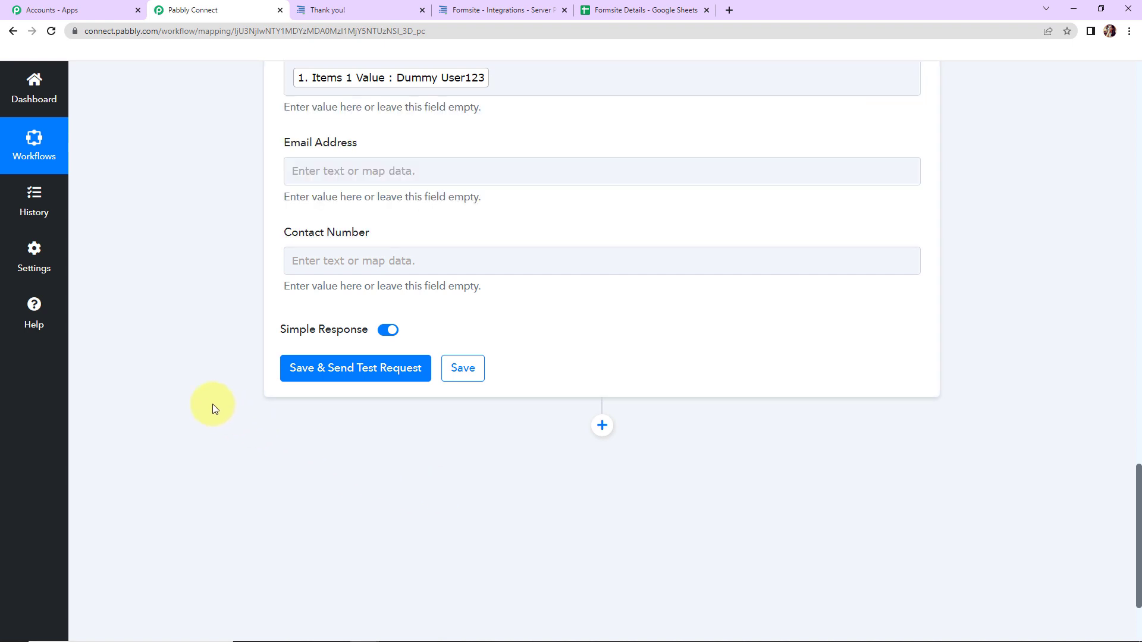
# Map Email Address to the Formsite Items 2 Value
pyautogui.click(330, 172)
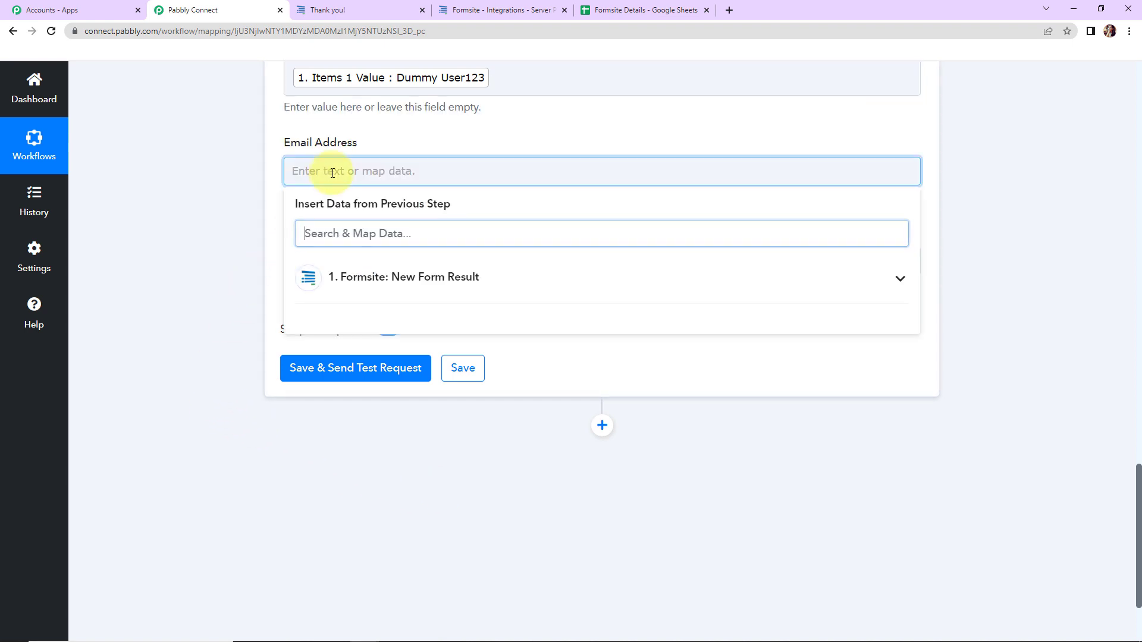
pyautogui.click(342, 286)
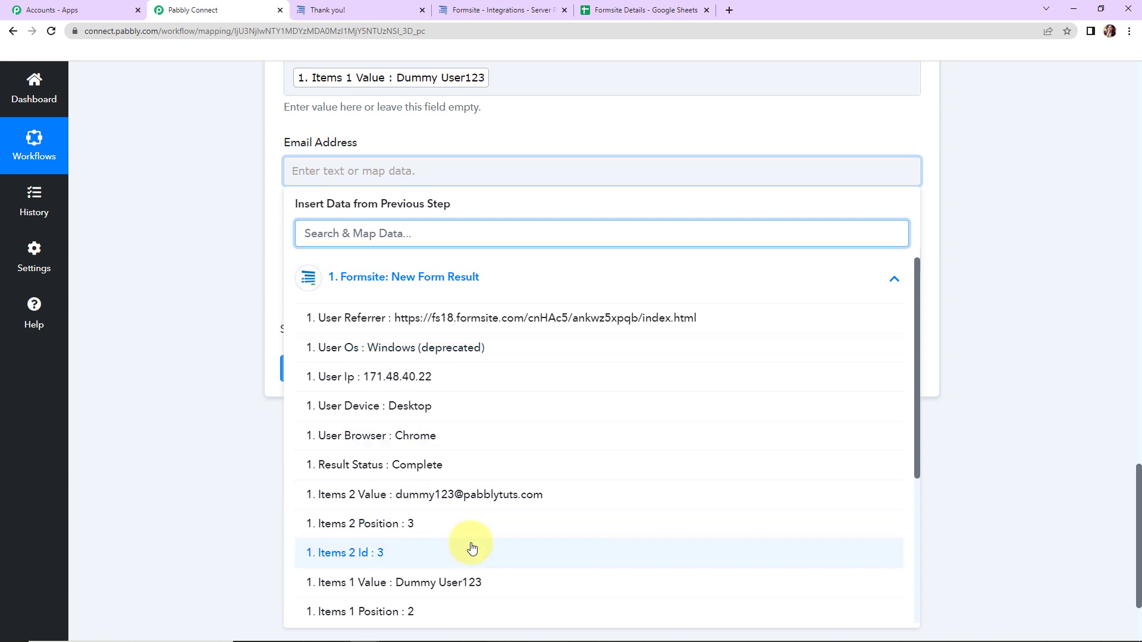
pyautogui.click(492, 501)
pyautogui.click(193, 420)
# Map Contact Number to the Formsite Items 0 Value
pyautogui.click(330, 269)
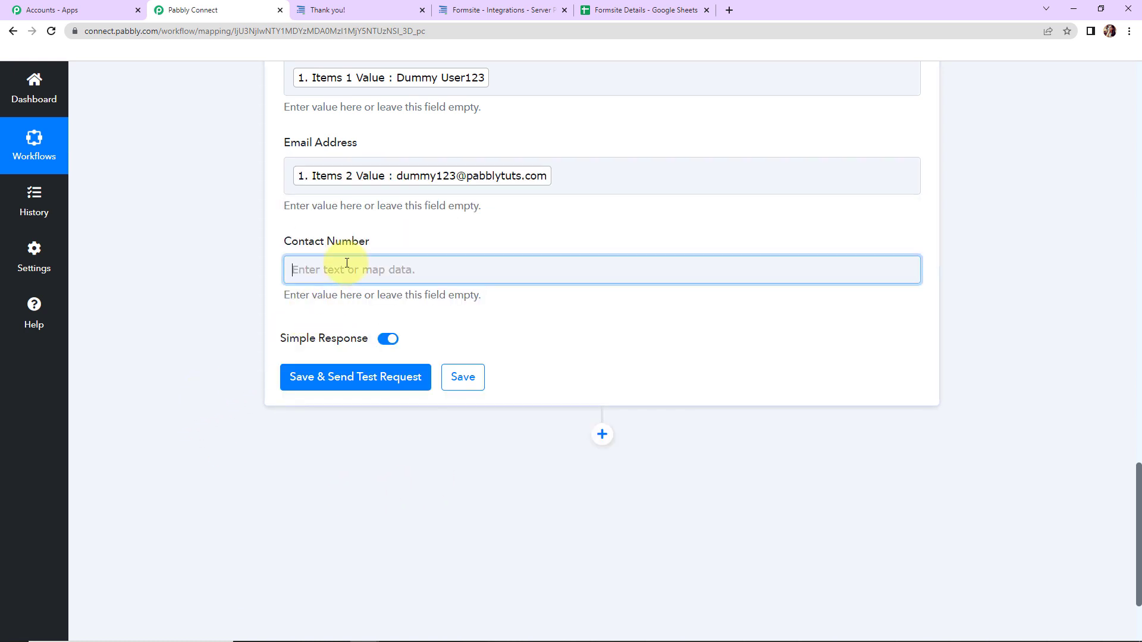
pyautogui.click(404, 376)
pyautogui.scroll(-2, 484, 548)
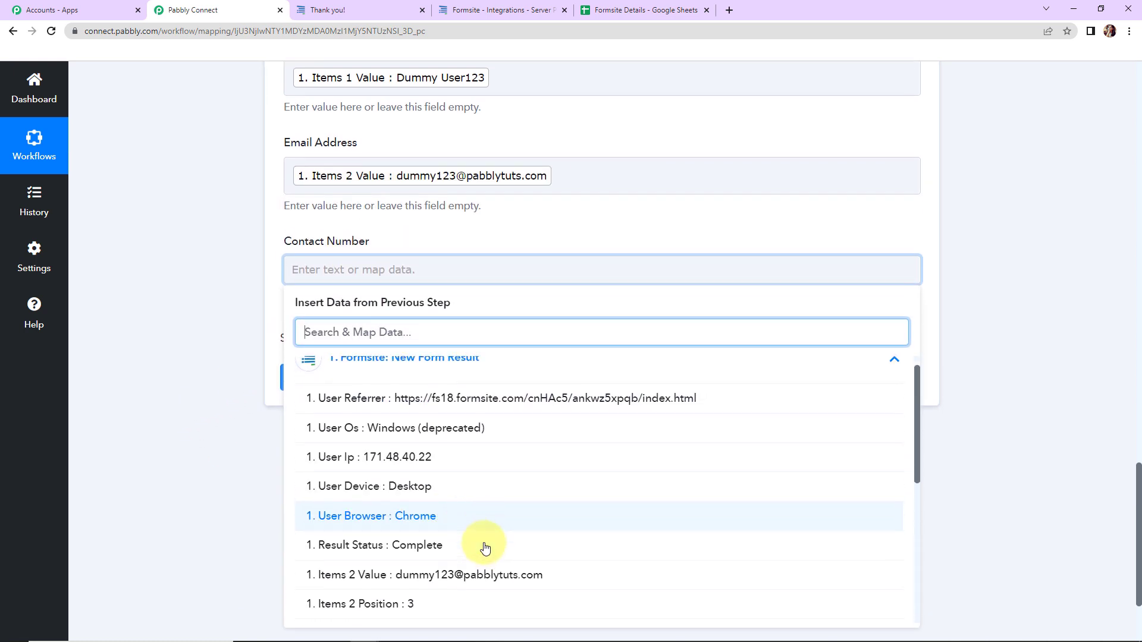
pyautogui.scroll(-2, 481, 590)
pyautogui.click(479, 588)
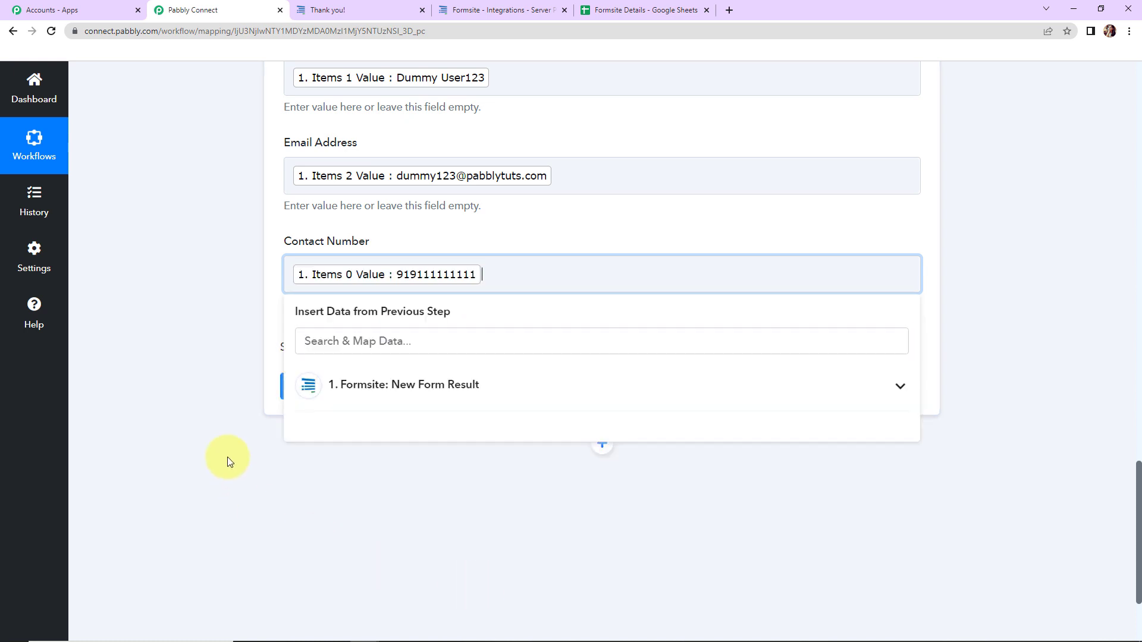
pyautogui.click(215, 427)
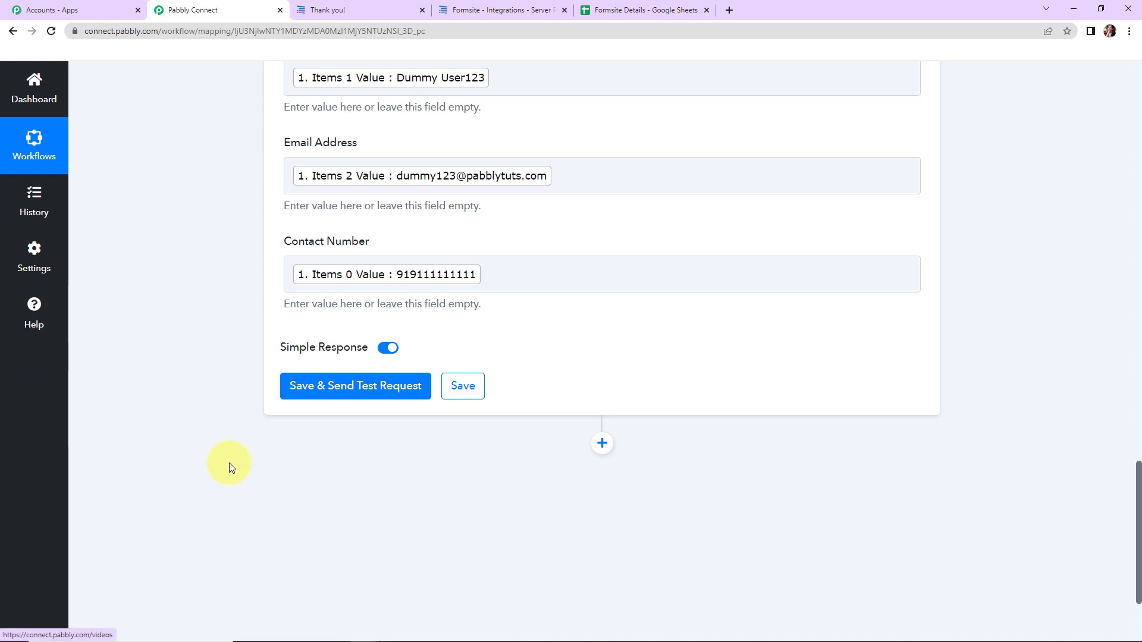
# Save the Google Sheets step, send a test request, and review the response for Sheet1!A2:C2
pyautogui.click(324, 391)
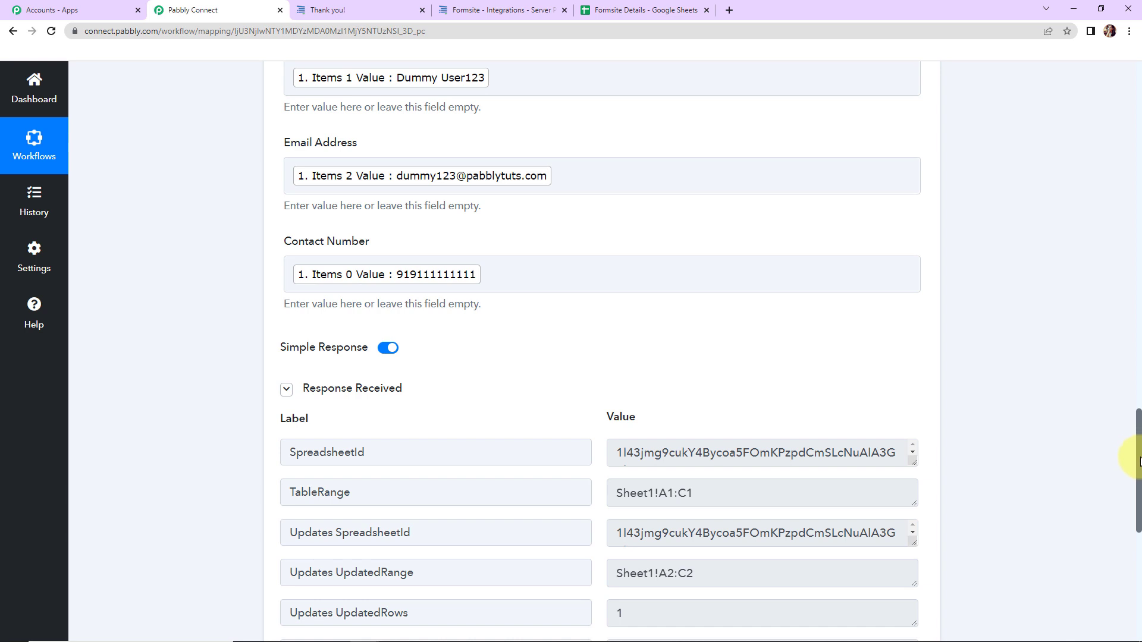
pyautogui.moveTo(1139, 437); pyautogui.dragTo(1139, 530)
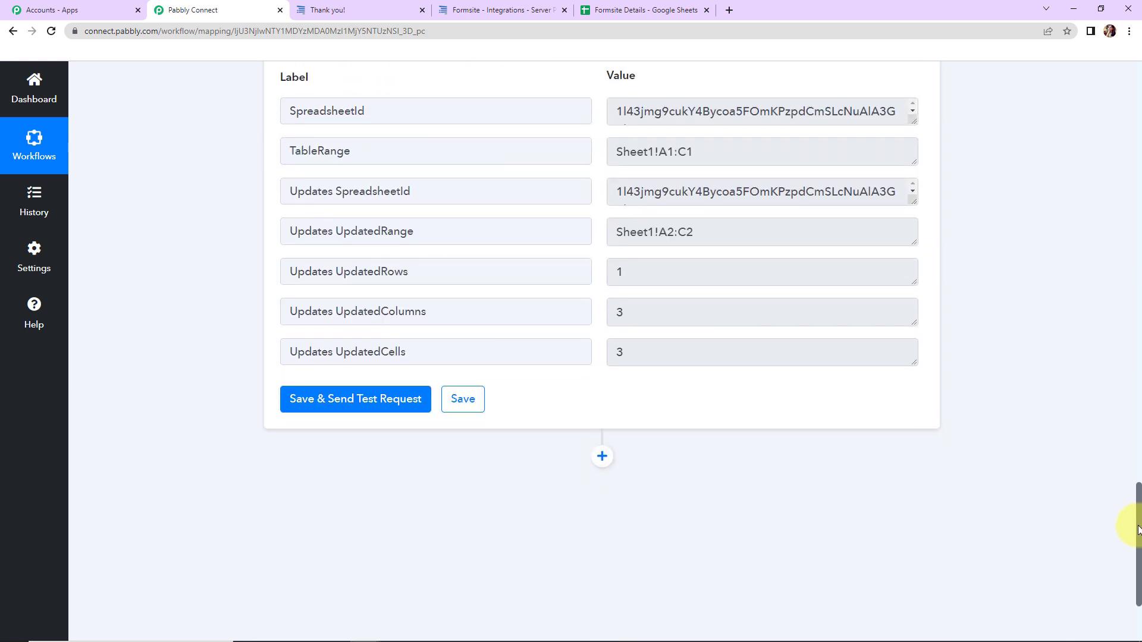
# Check the test row in Formsite Details and autofit column B so full emails show
pyautogui.click(638, 10)
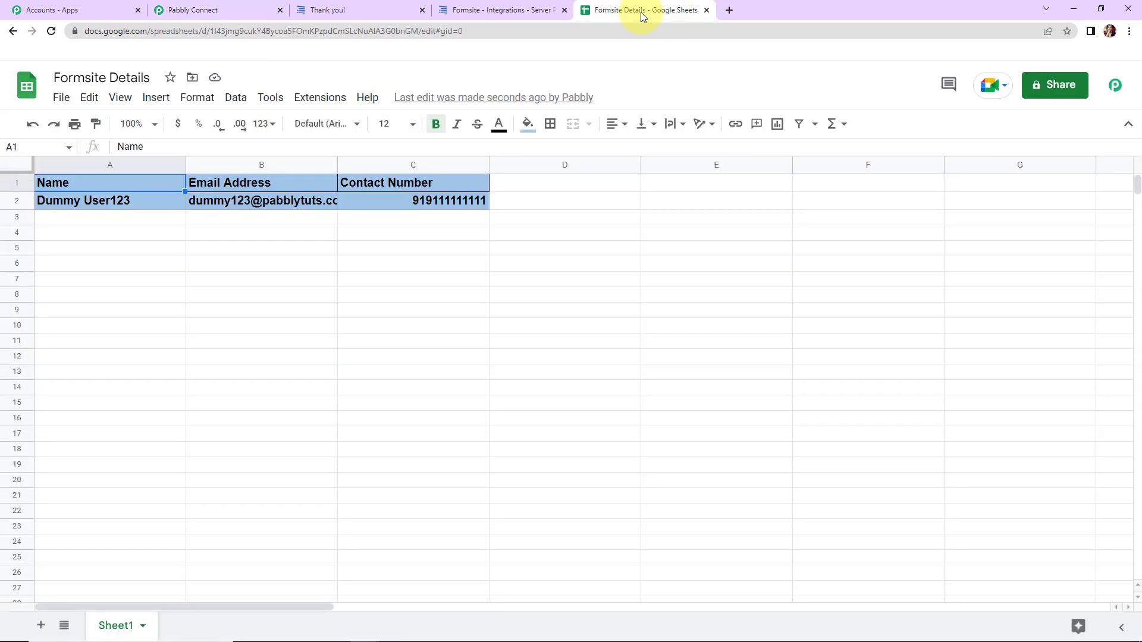
pyautogui.doubleClick(336, 158)
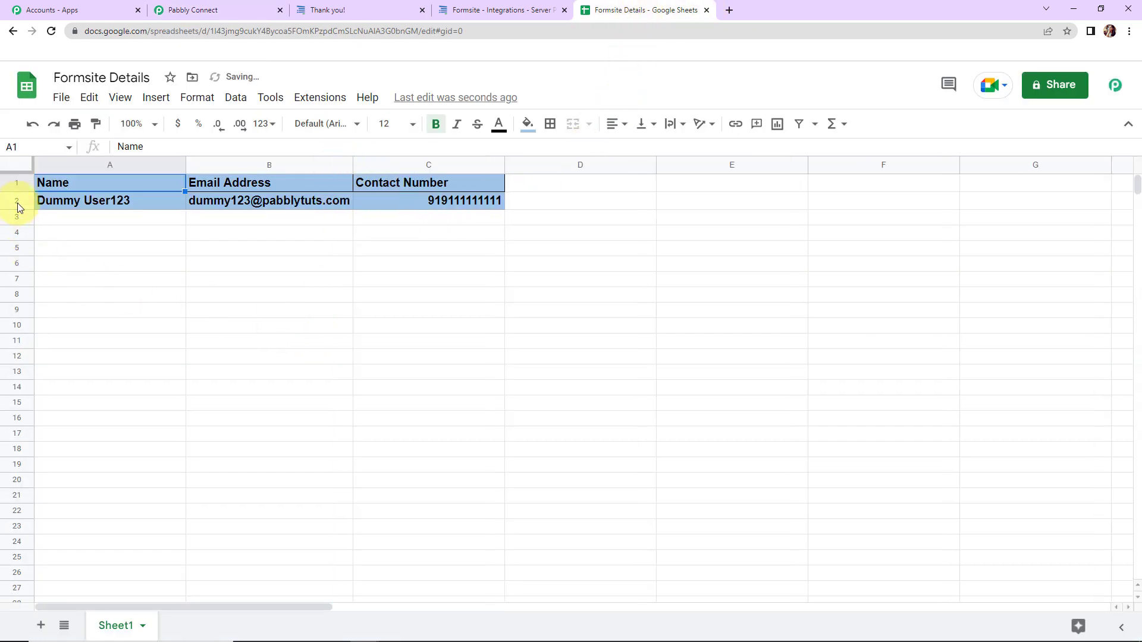
pyautogui.click(545, 411)
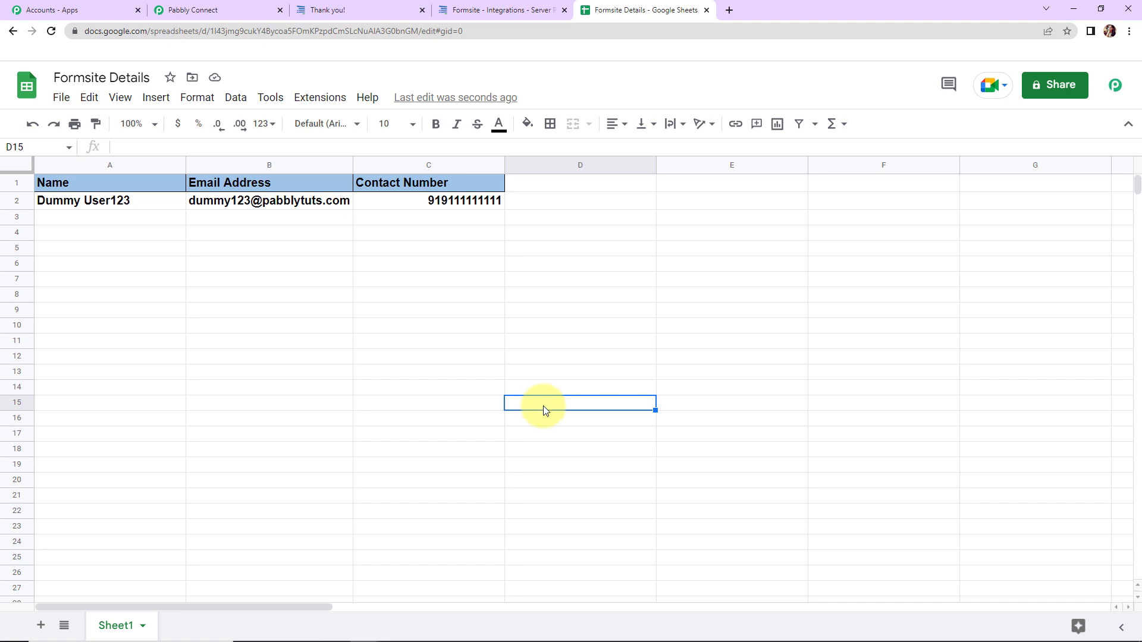
pyautogui.click(356, 6)
# Fill the Contact us form with a test mobile number, name and email, and submit it
pyautogui.click(13, 31)
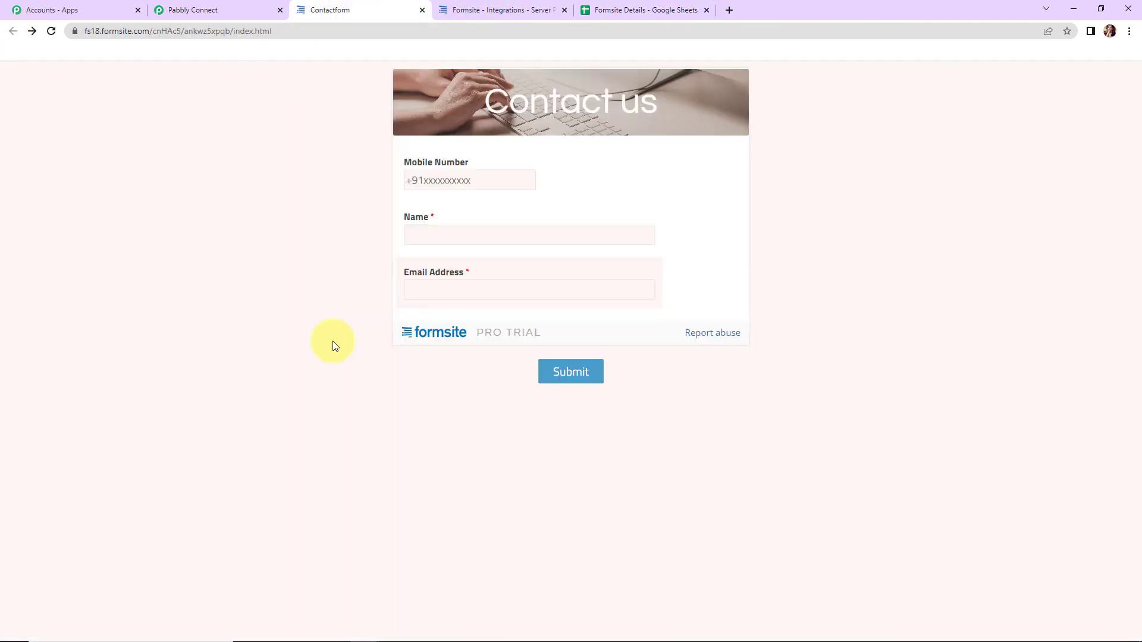
pyautogui.click(462, 178)
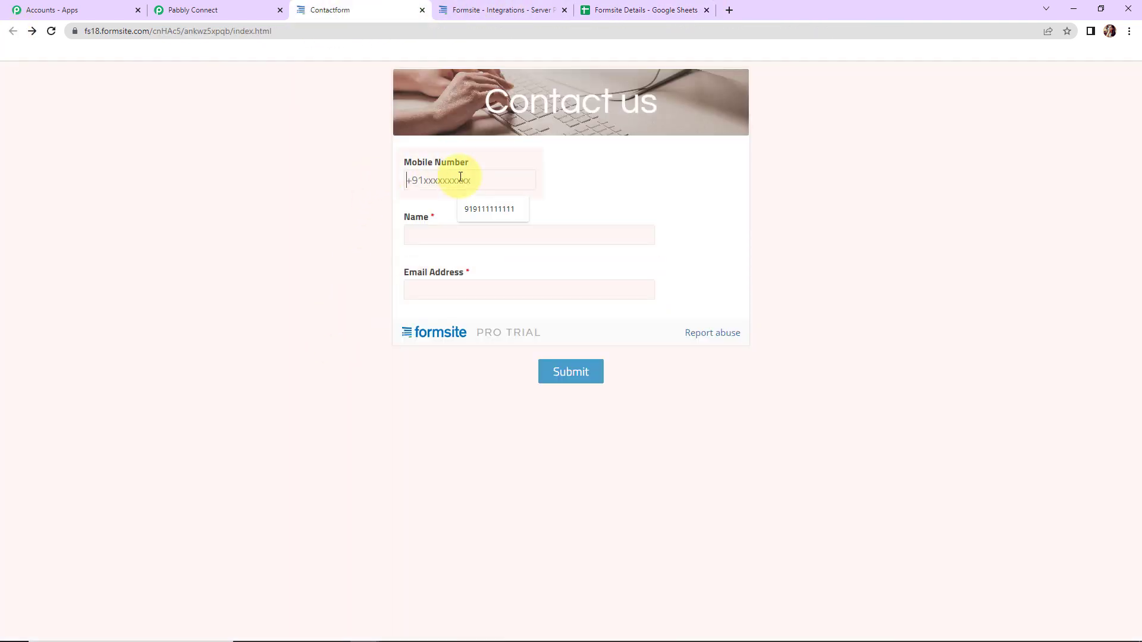
pyautogui.write('910000000000')
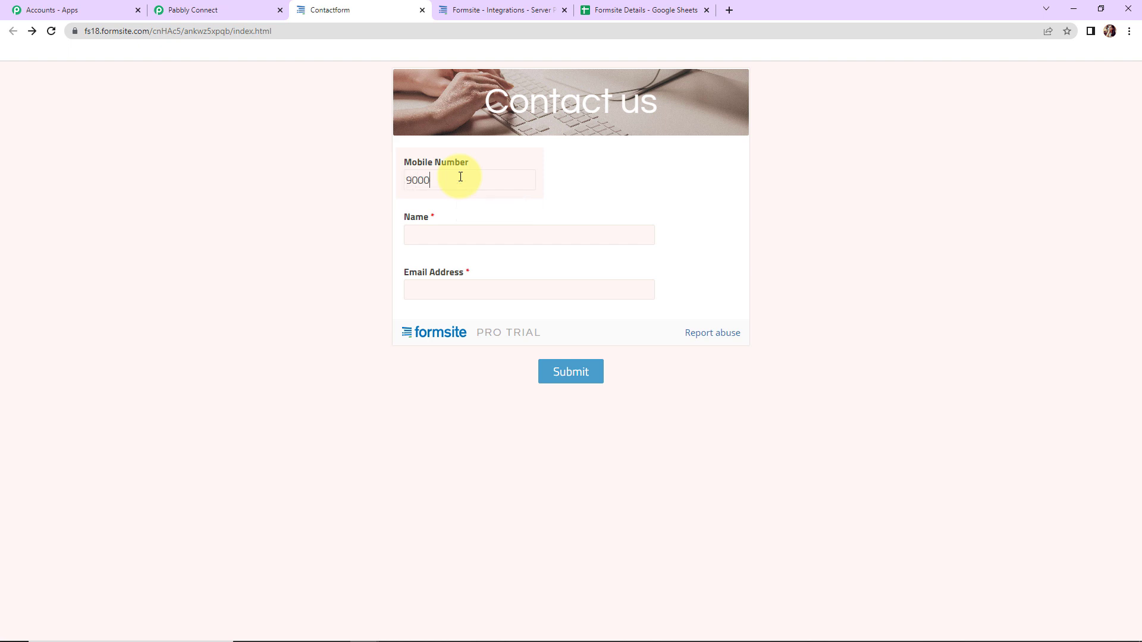
pyautogui.click(455, 238)
pyautogui.write('Test User')
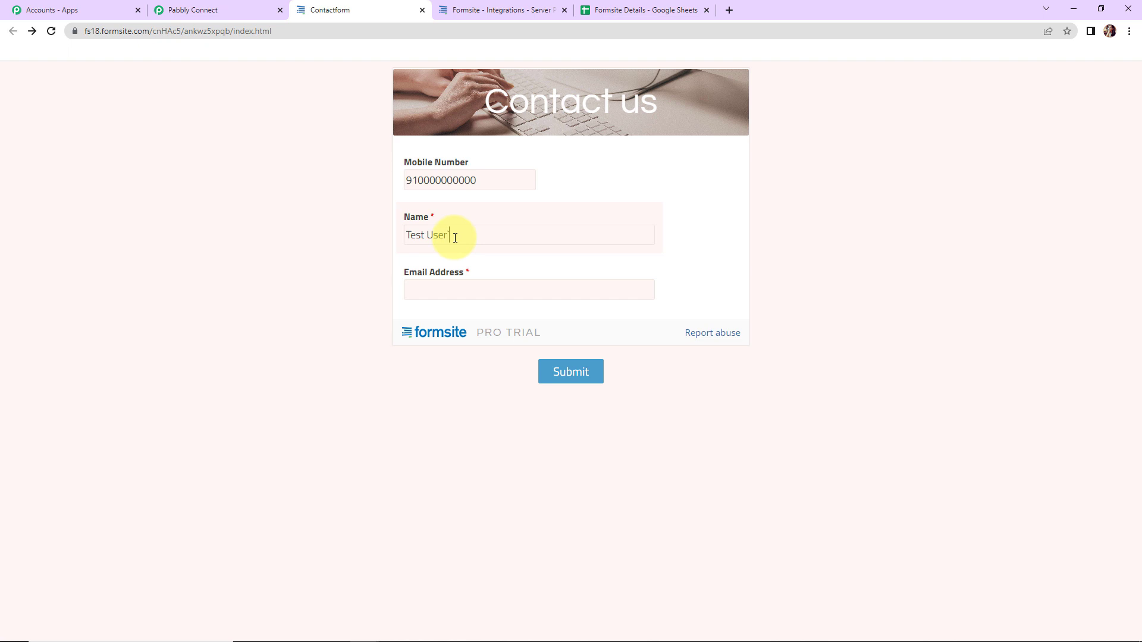
pyautogui.click(458, 284)
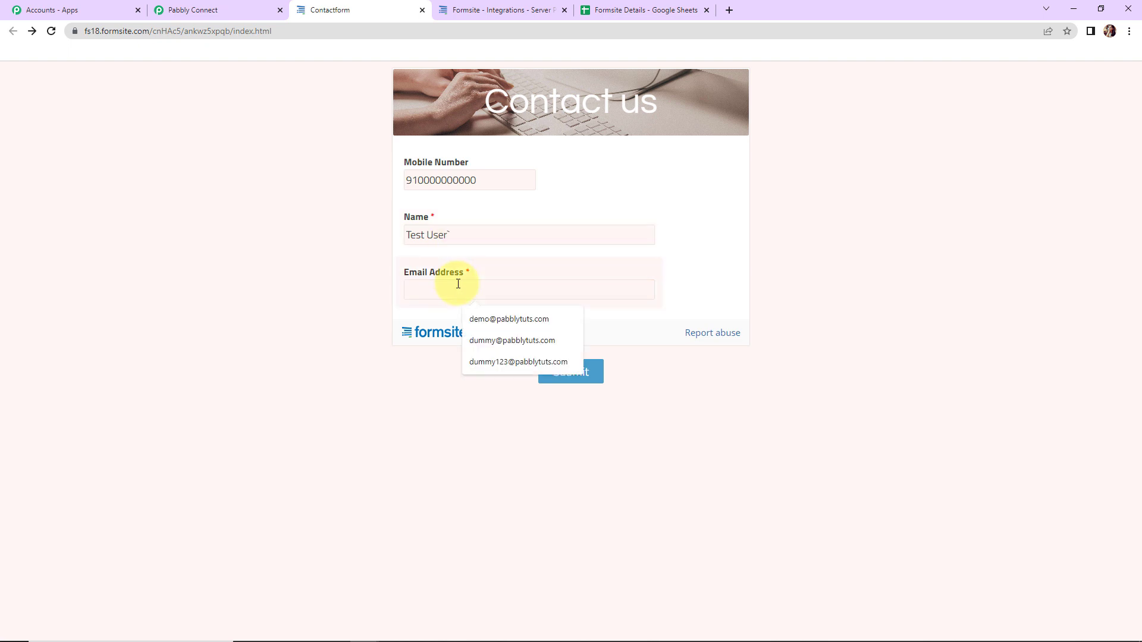
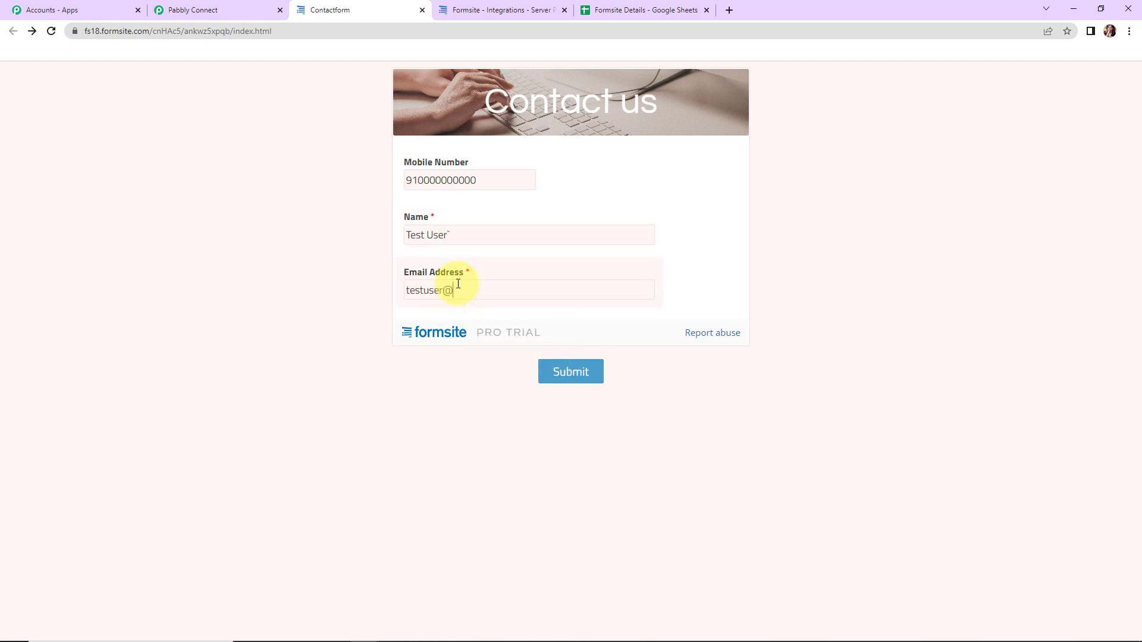
pyautogui.click(559, 369)
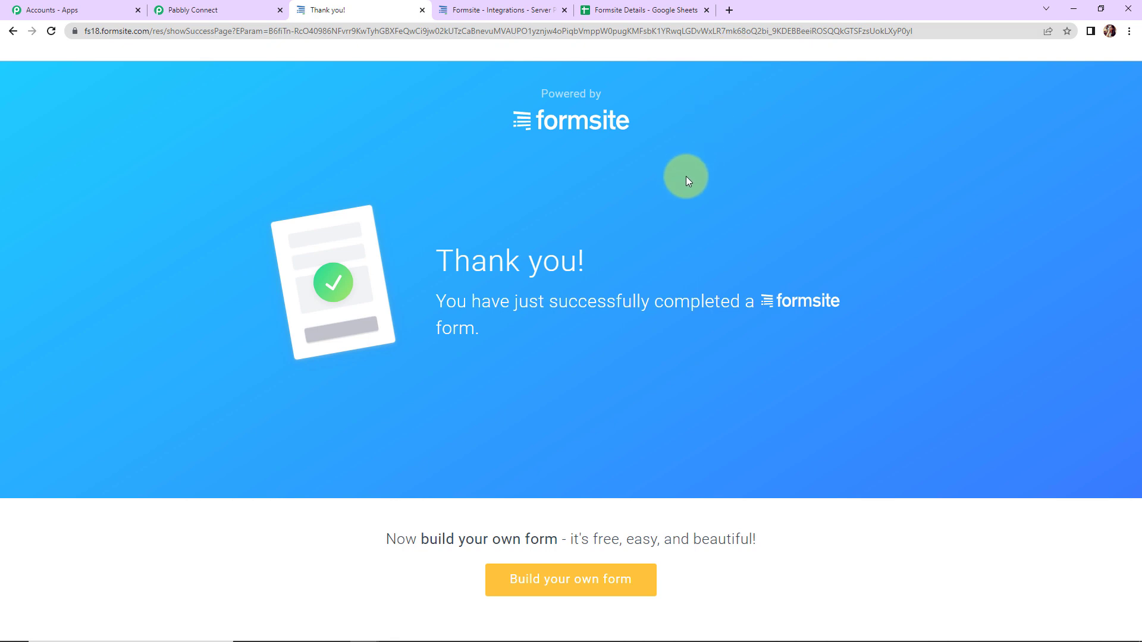
pyautogui.click(670, 13)
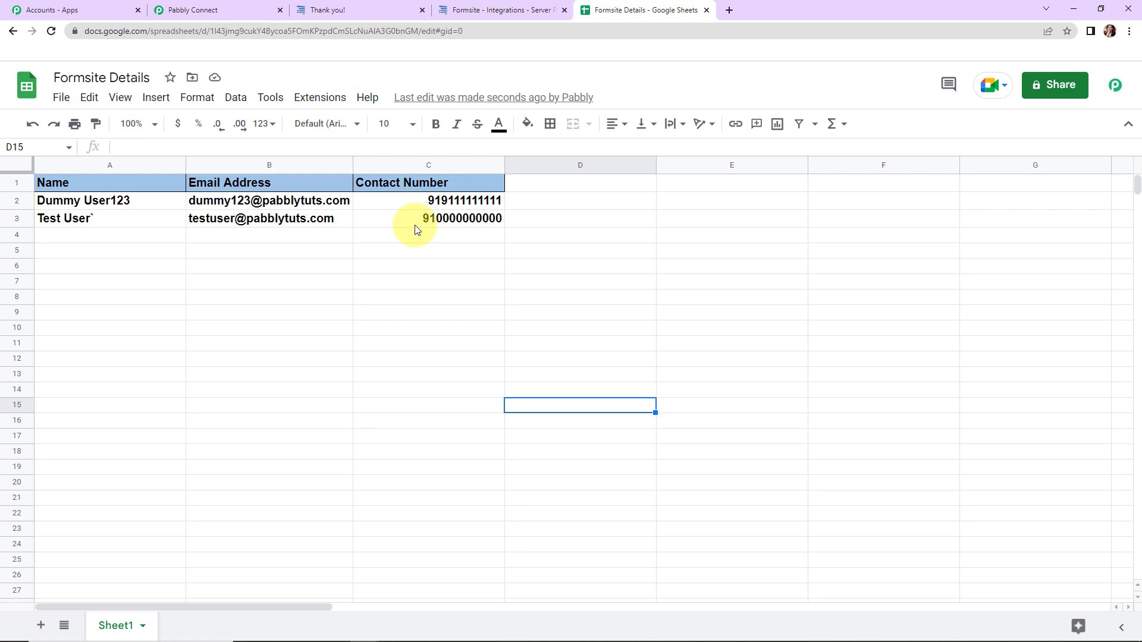
# Return to the Pabbly Connect workflow after seeing the new row 3
pyautogui.click(193, 12)
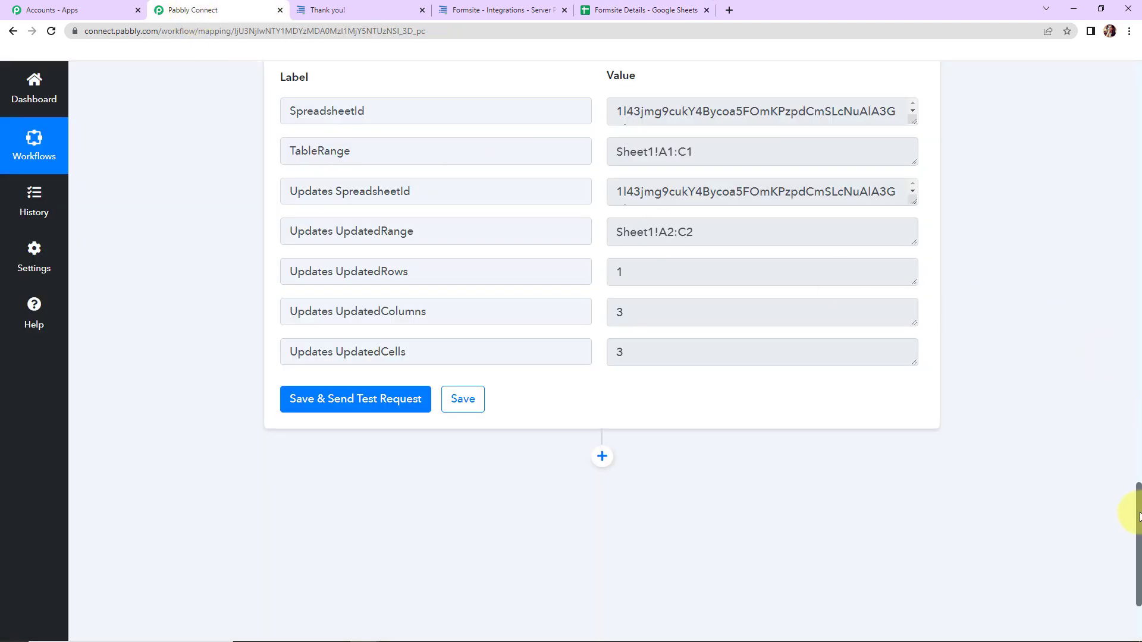
# Collapse the Formsite New Form Result trigger and the Google Sheets Add New Row action
pyautogui.moveTo(1136, 506); pyautogui.dragTo(1124, 65)
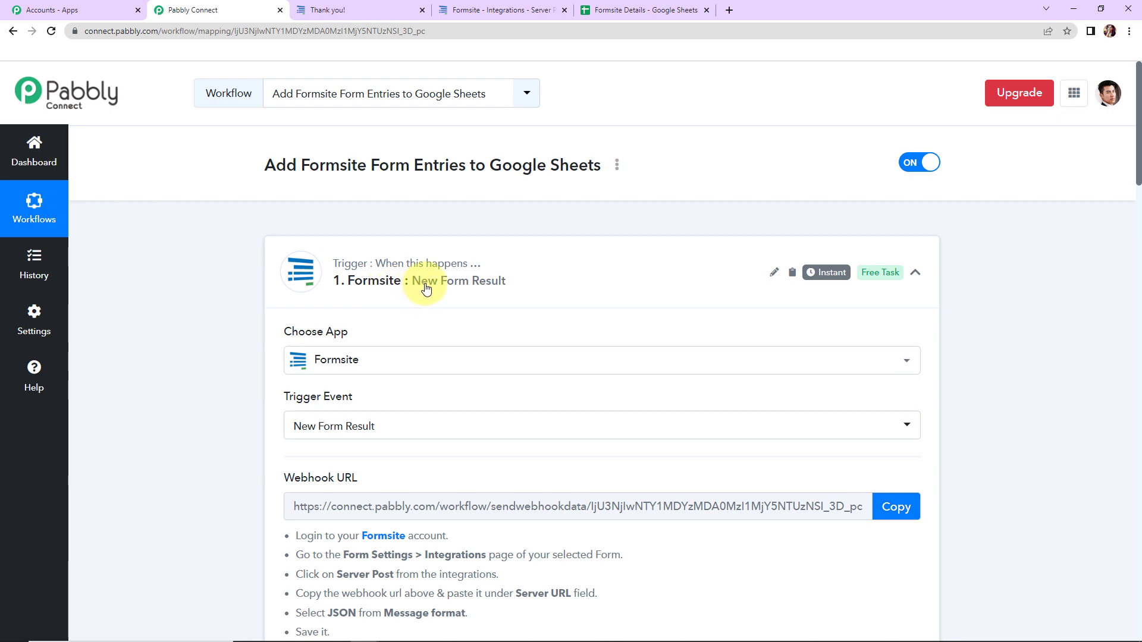
pyautogui.scroll(-5, 1054, 320)
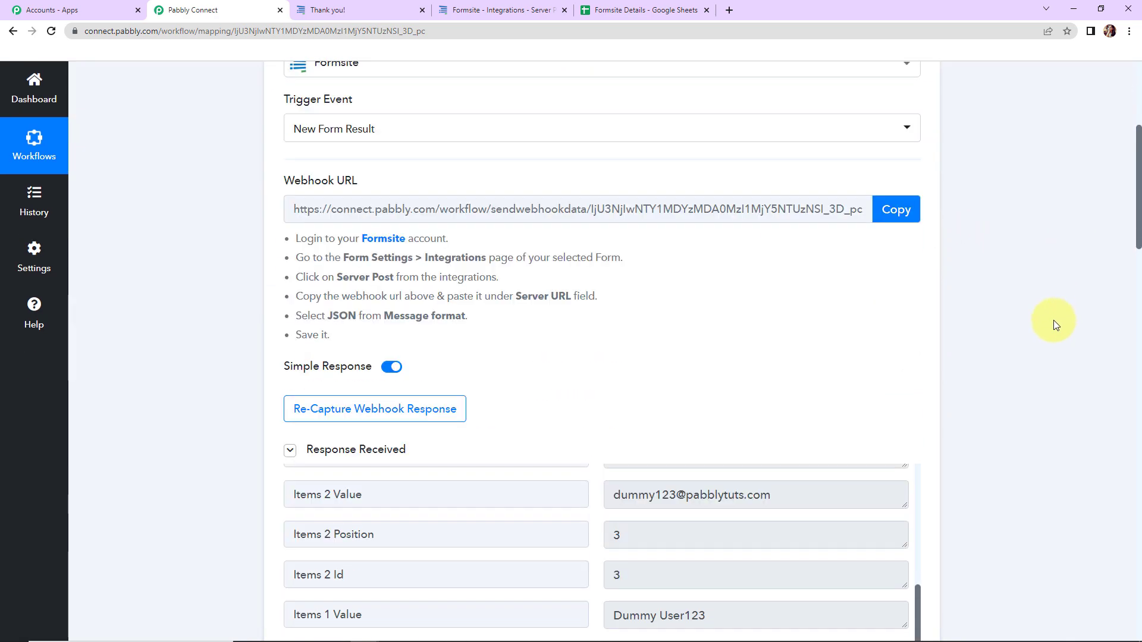
pyautogui.scroll(3, 1054, 320)
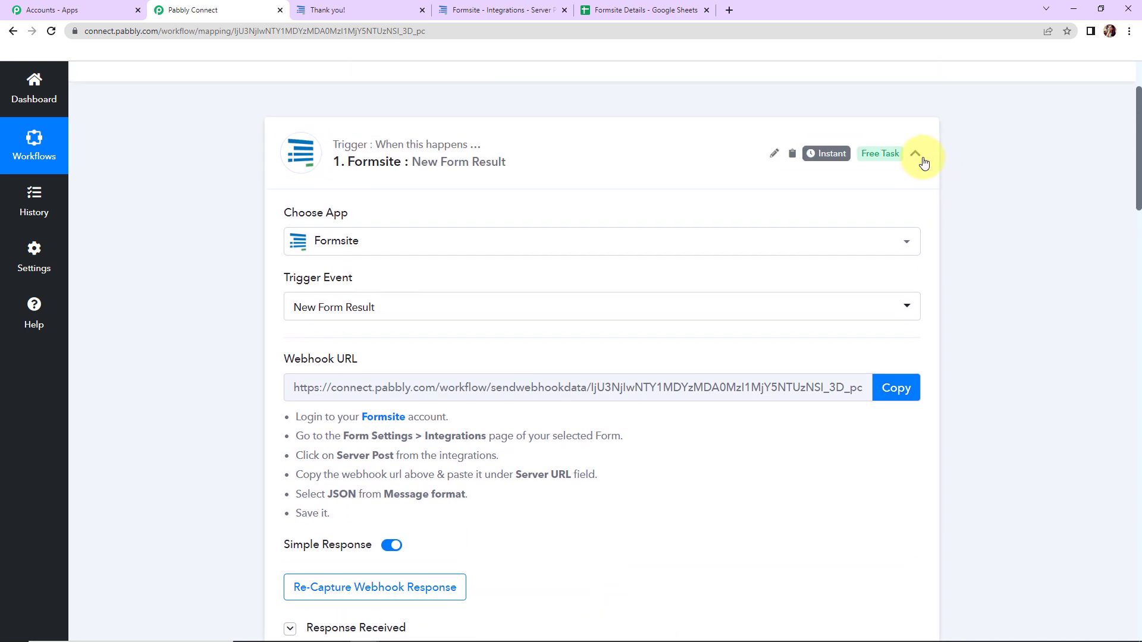
pyautogui.click(916, 156)
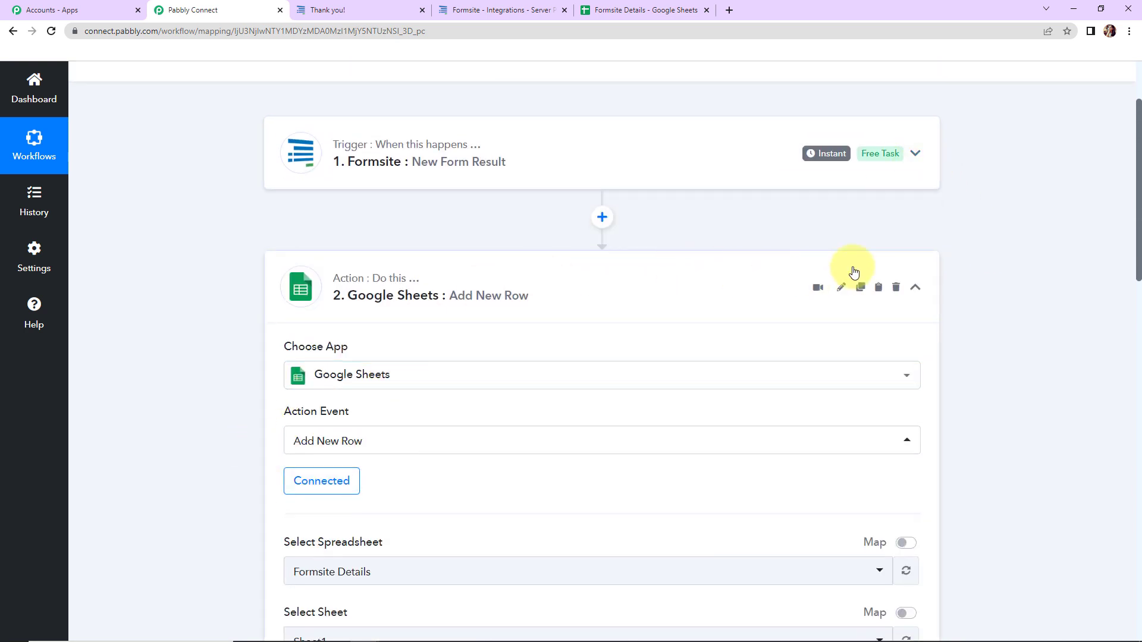
pyautogui.click(915, 288)
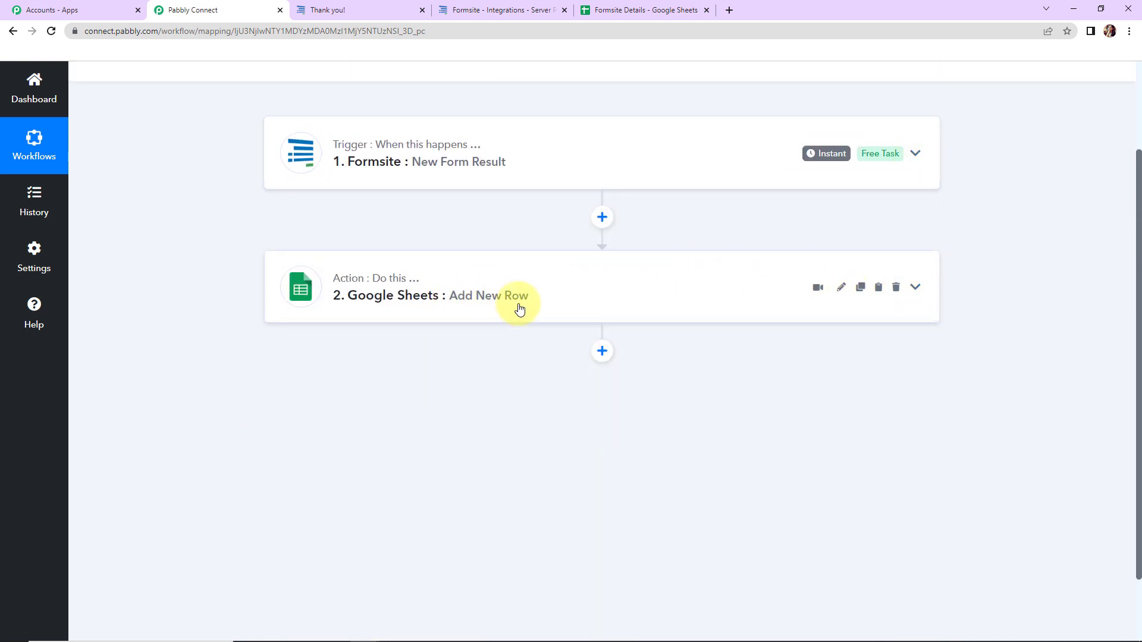
pyautogui.scroll(-2, 958, 424)
pyautogui.scroll(1, 957, 424)
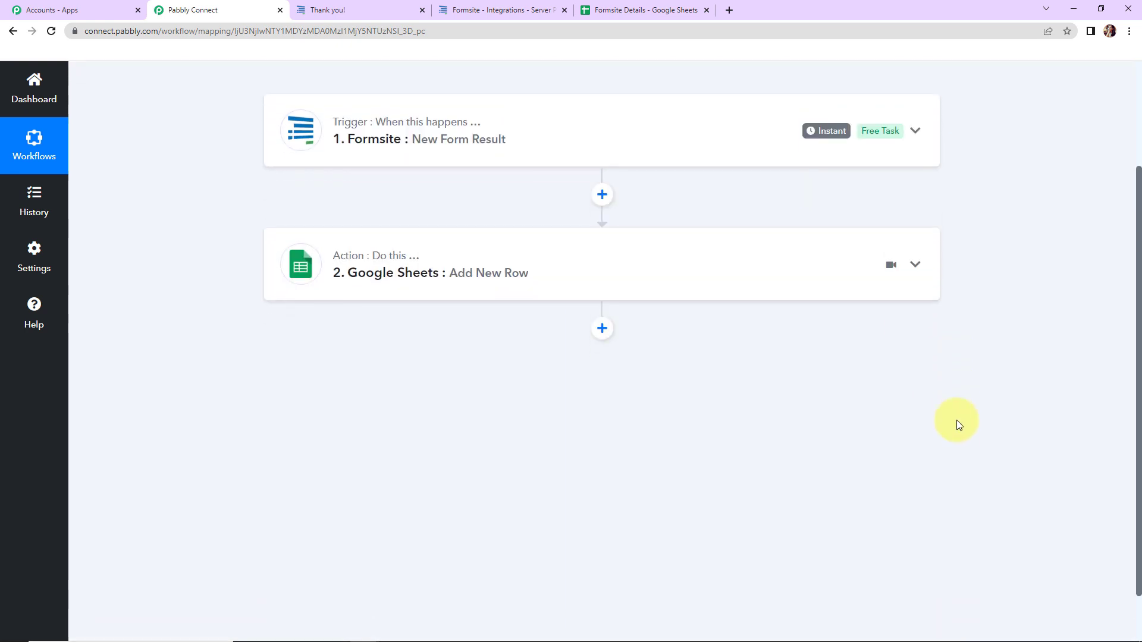
pyautogui.scroll(1, 957, 424)
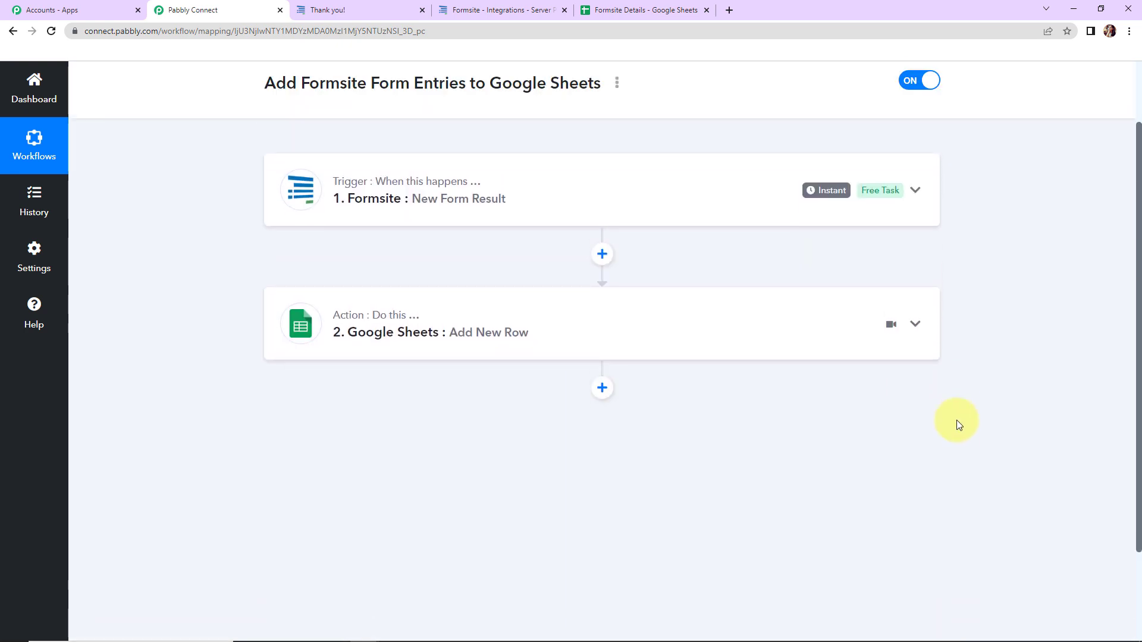